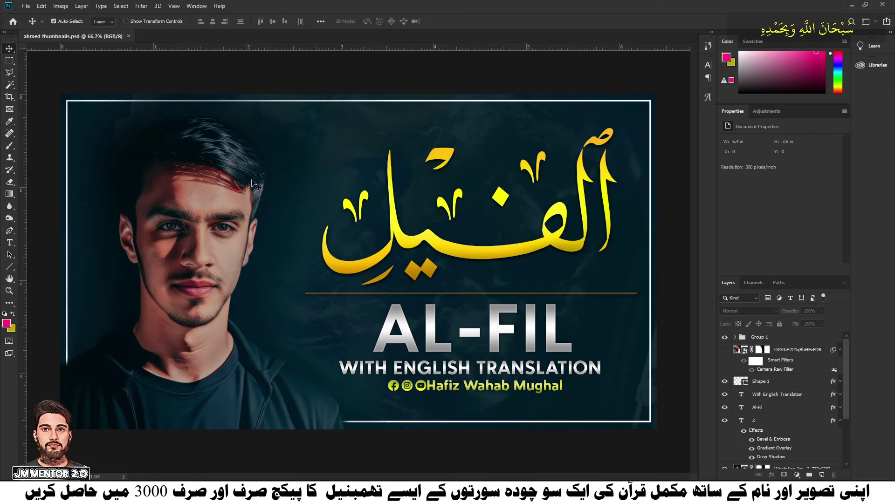
Create a new 1920 × 1080 px document at 300 ppi with a white background
click(26, 7)
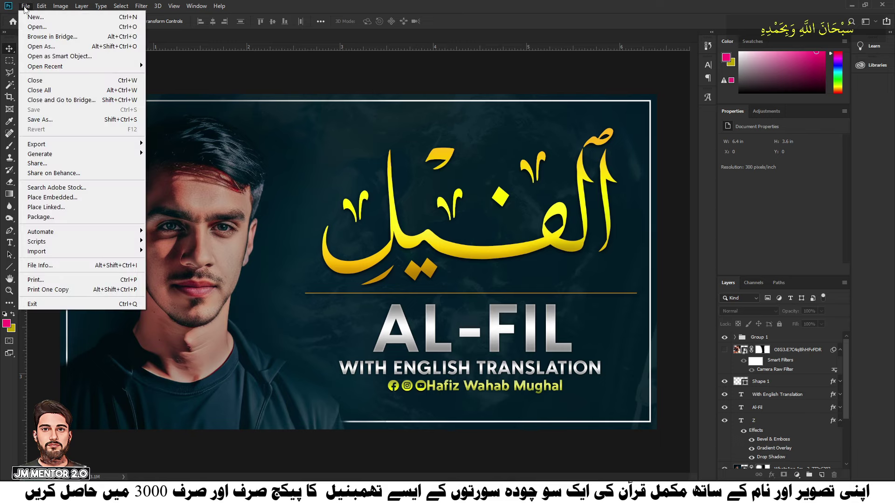
click(35, 17)
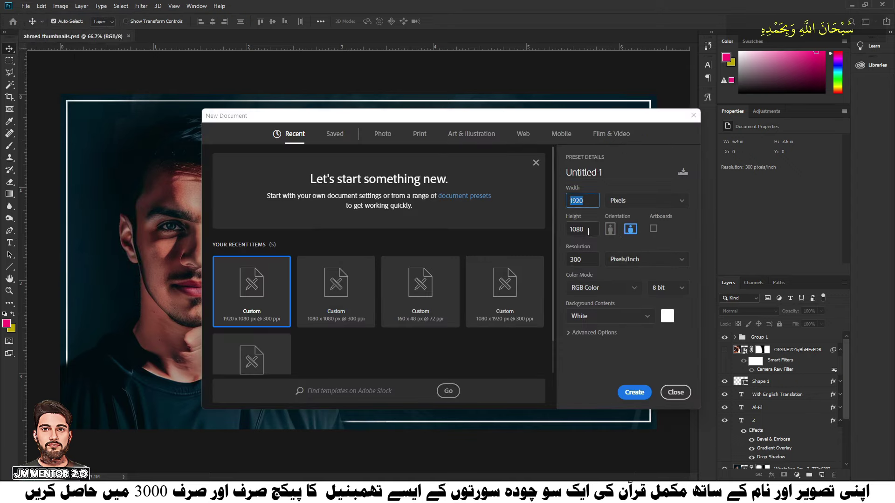
mouse_move(588, 228)
mouse_down()
mouse_move(568, 231)
mouse_move(566, 261)
mouse_up()
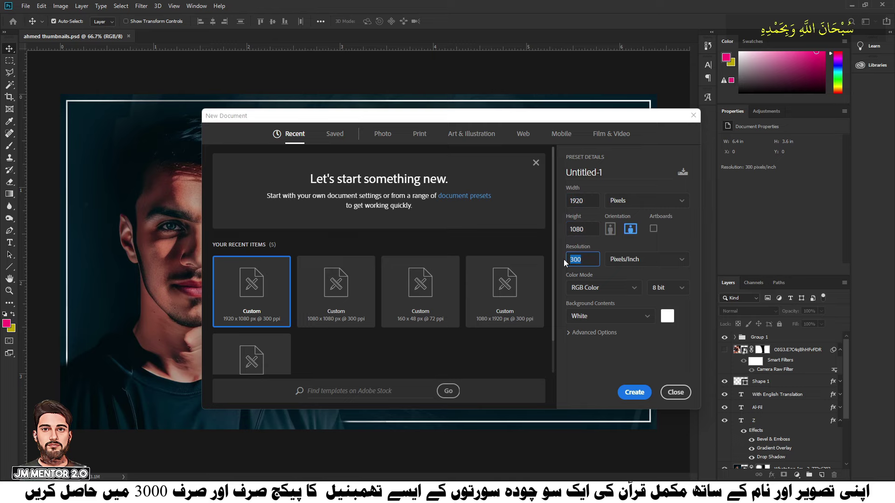
click(634, 393)
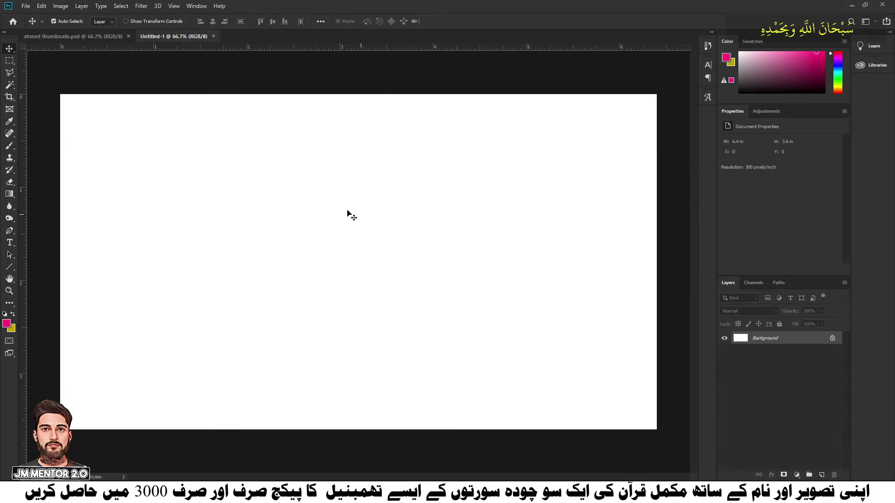
Place the Planet Earth image into the document as an embedded file
click(25, 6)
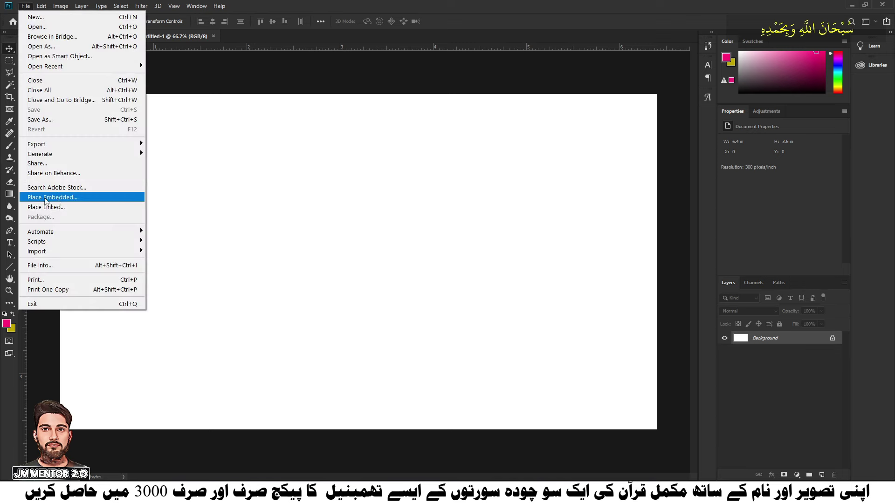
click(52, 198)
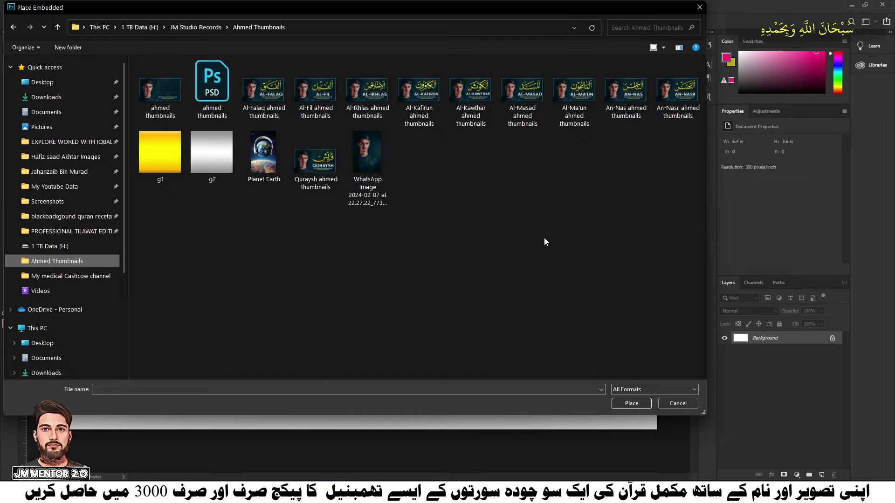
click(260, 151)
click(631, 404)
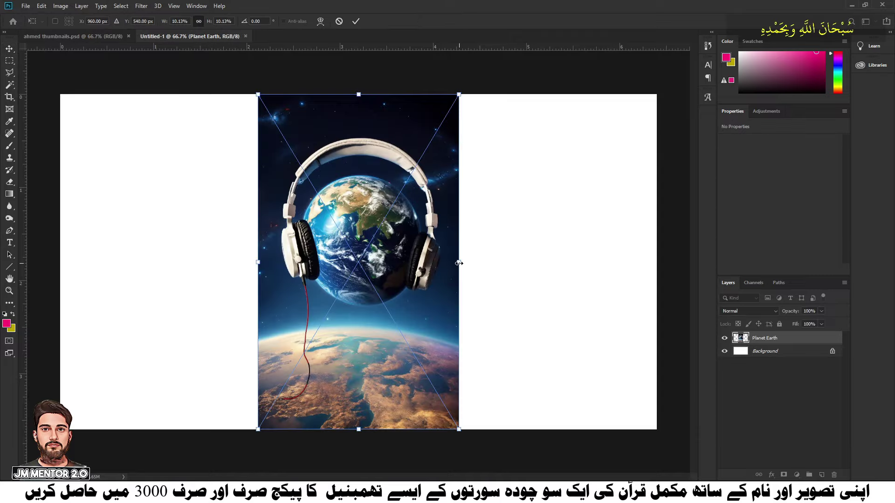
Stretch and position the Planet Earth image to cover the whole canvas, then confirm
drag(459, 263, 655, 262)
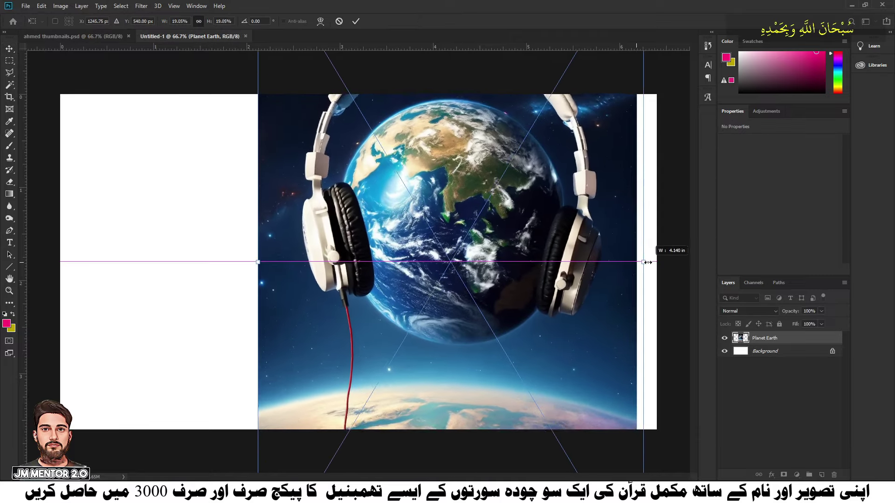
drag(256, 263, 60, 262)
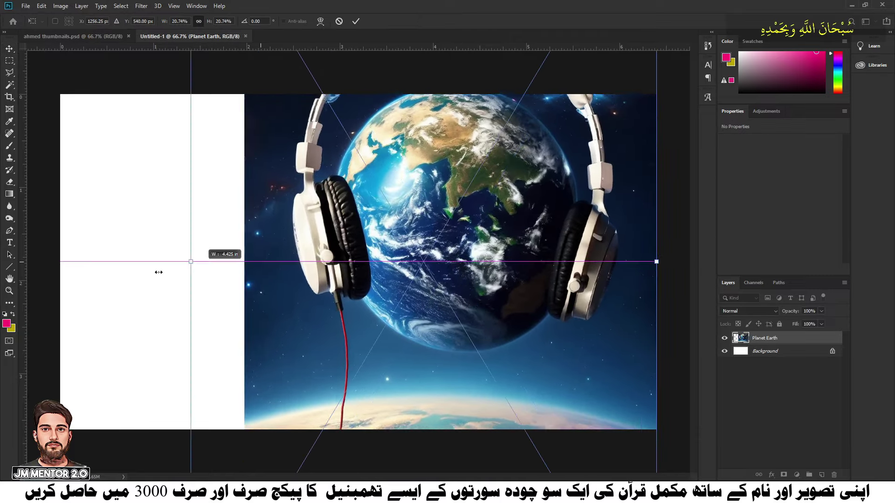
drag(443, 164, 443, 285)
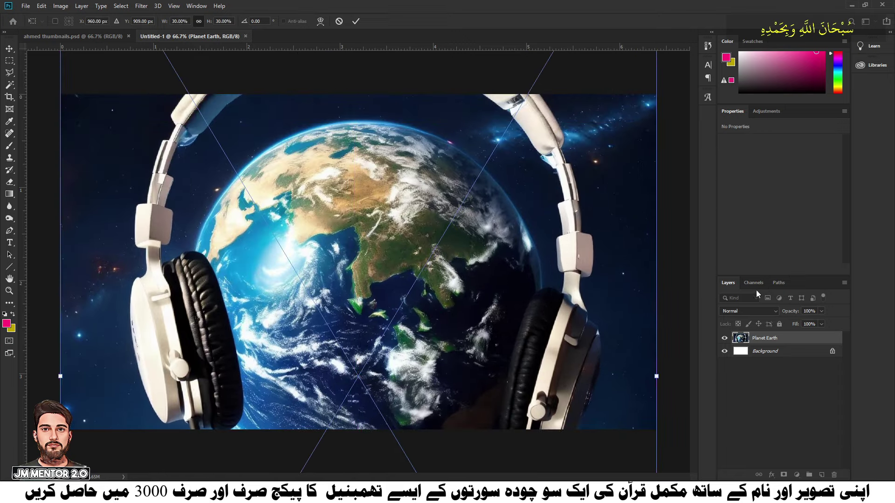
drag(656, 377, 774, 378)
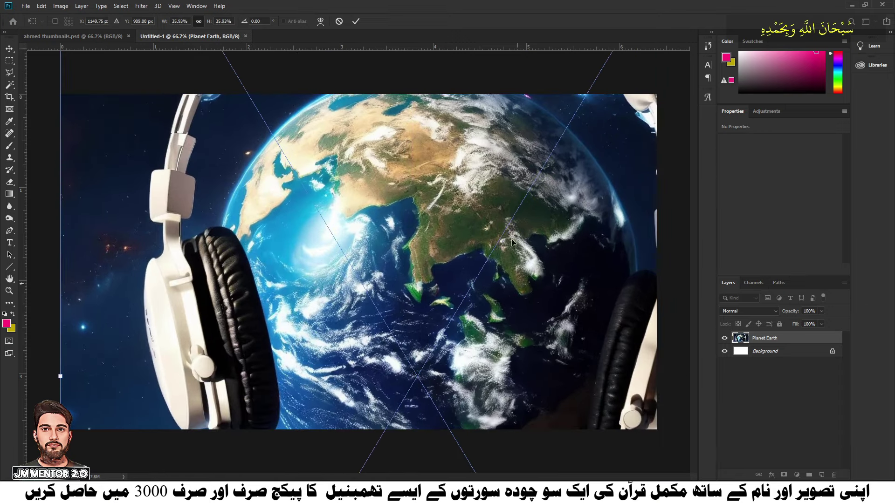
drag(517, 191, 517, 242)
drag(227, 223, 229, 192)
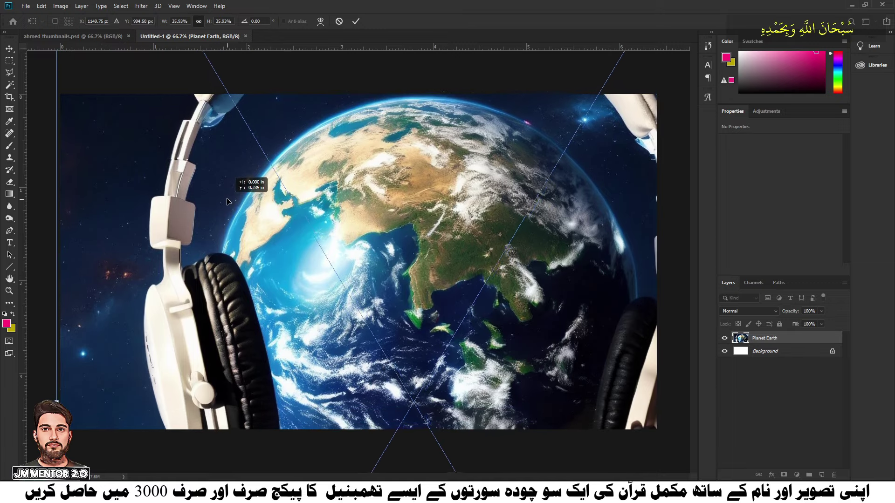
key(Return)
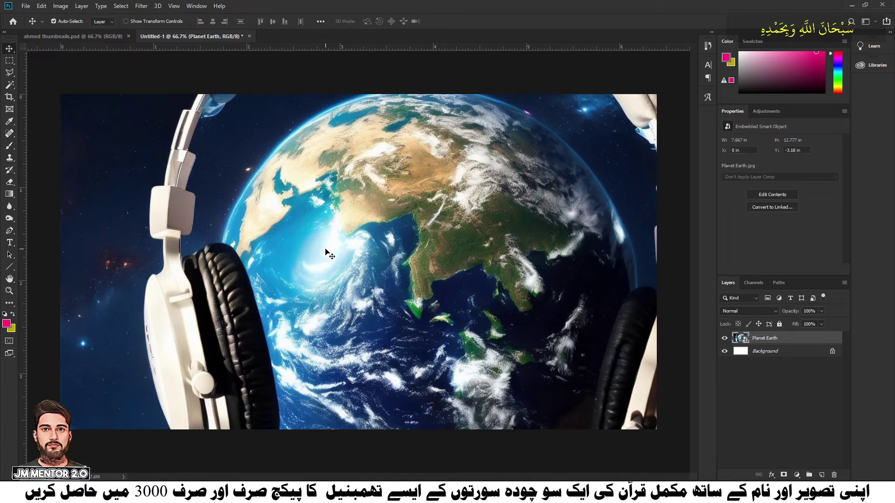
After checking the Al-Fil reference thumbnail, place the WhatsApp portrait photo into Untitled-1
click(54, 36)
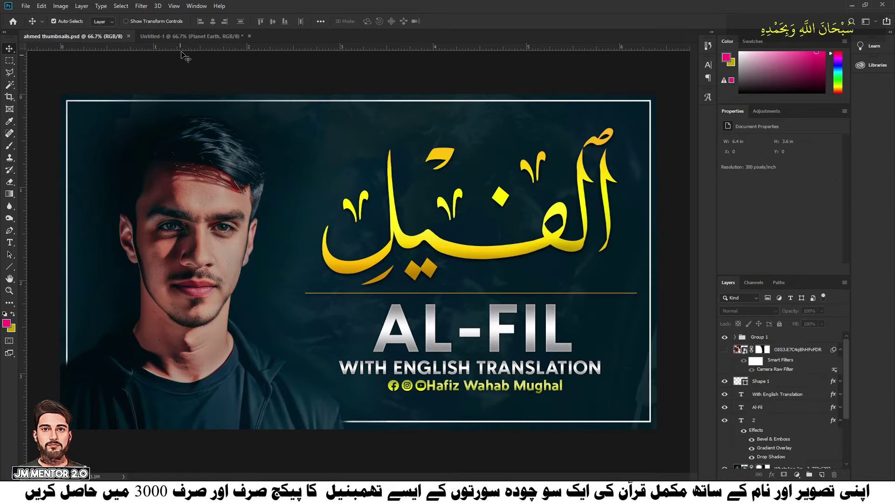
click(188, 36)
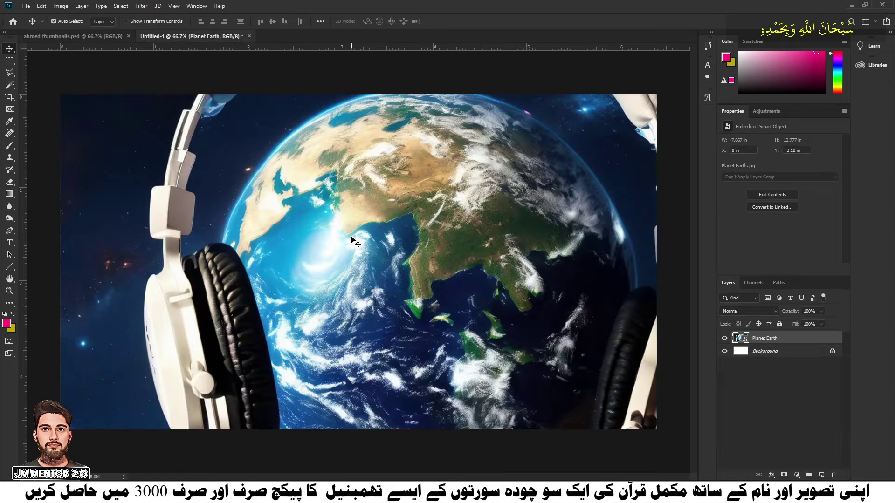
click(25, 6)
click(48, 197)
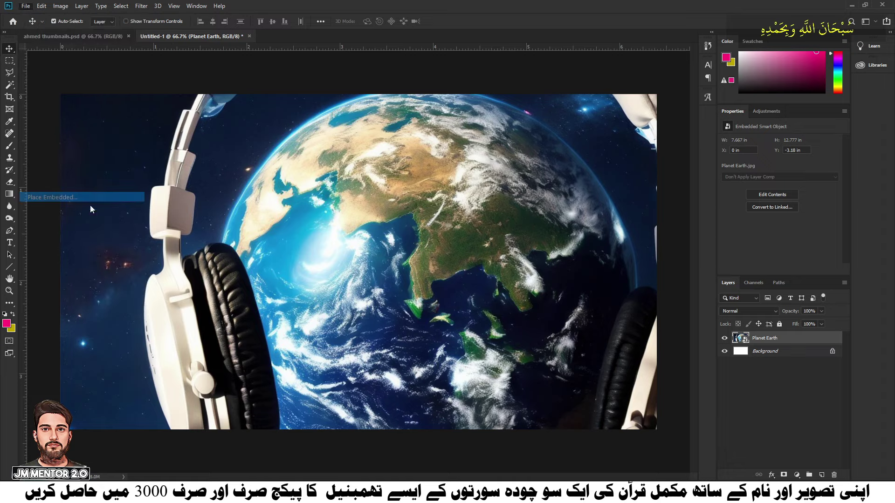
click(366, 161)
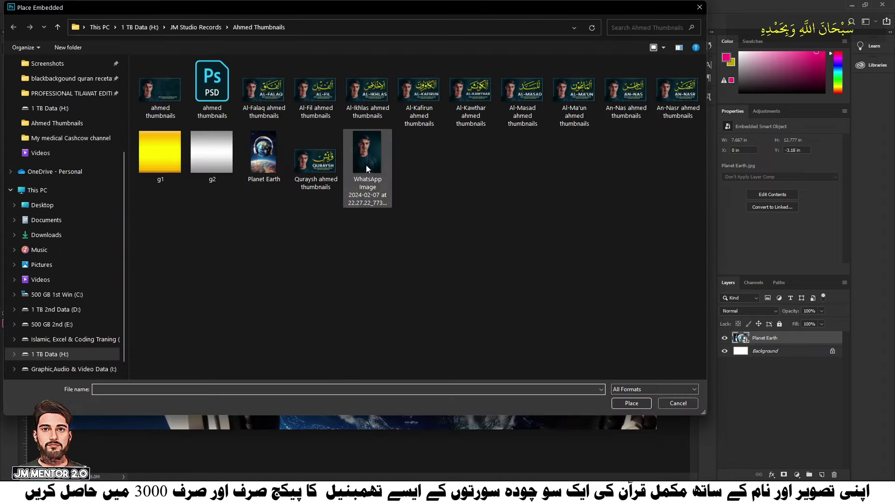
click(627, 404)
Move the portrait to the left half and scale it to span the canvas height
drag(378, 281, 216, 301)
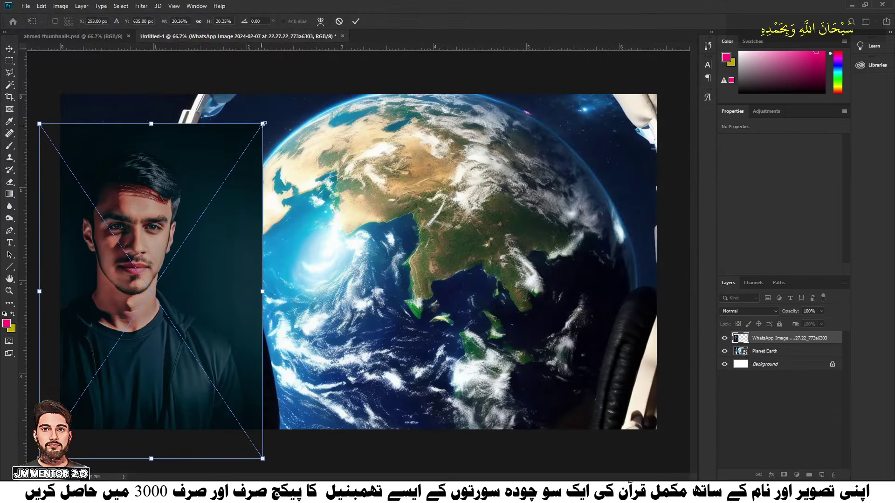
drag(263, 124, 358, 53)
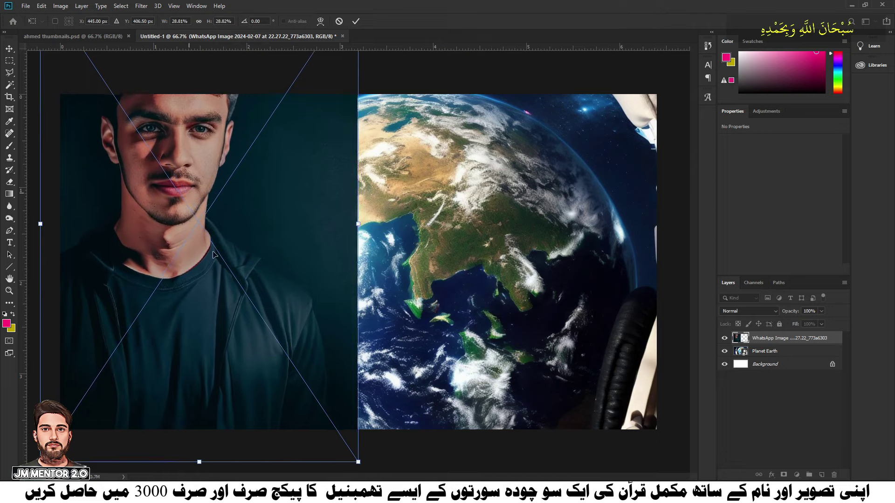
drag(213, 254, 233, 333)
drag(376, 64, 395, 69)
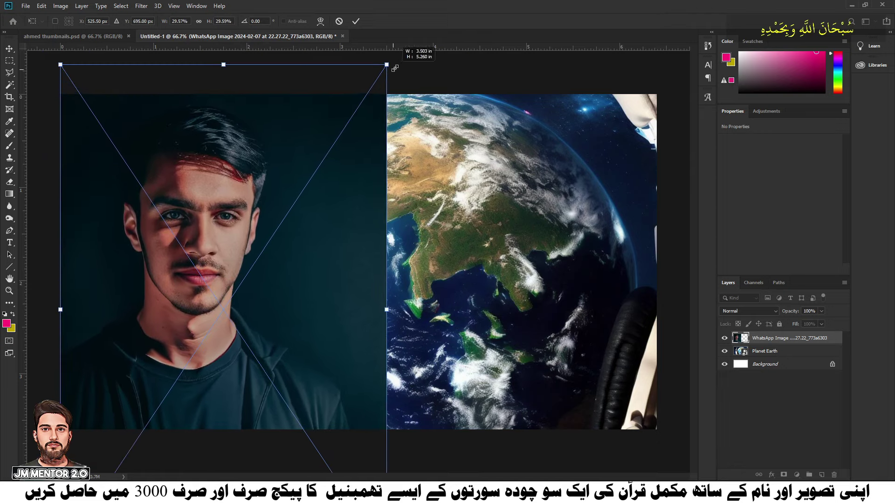
key(Return)
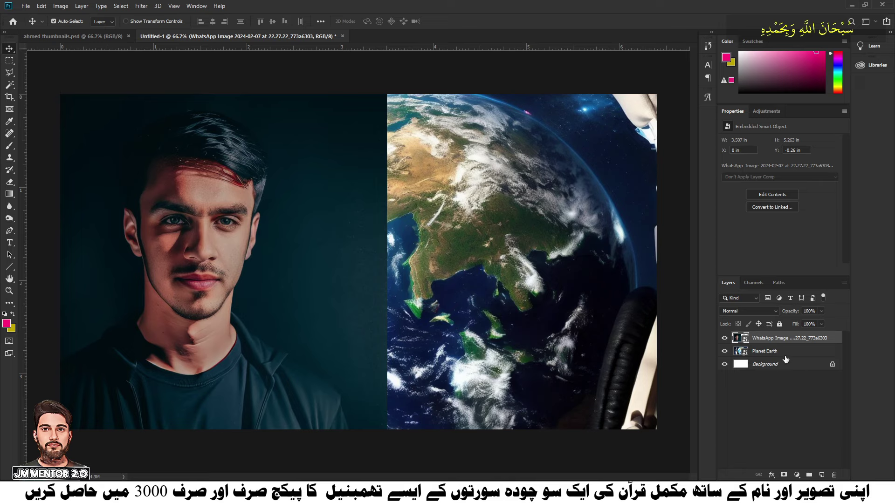
Add an empty layer above Planet Earth and sample the 011f2a dark teal as foreground colour
click(477, 298)
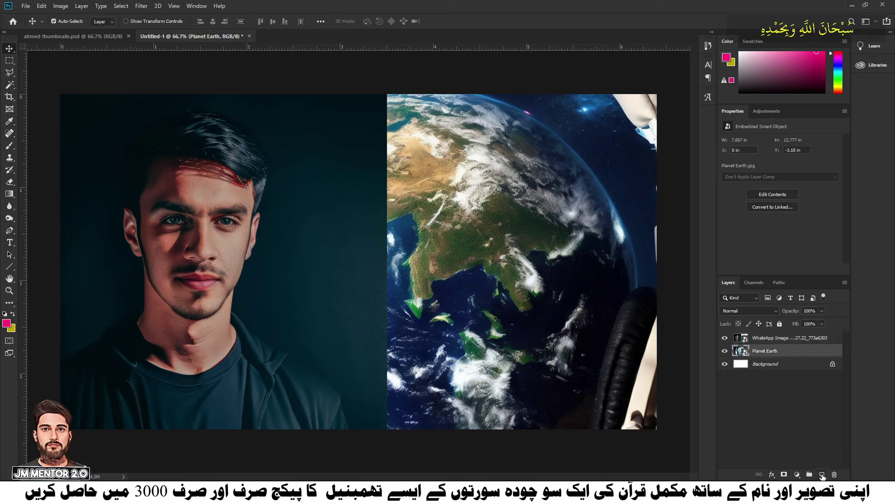
click(821, 475)
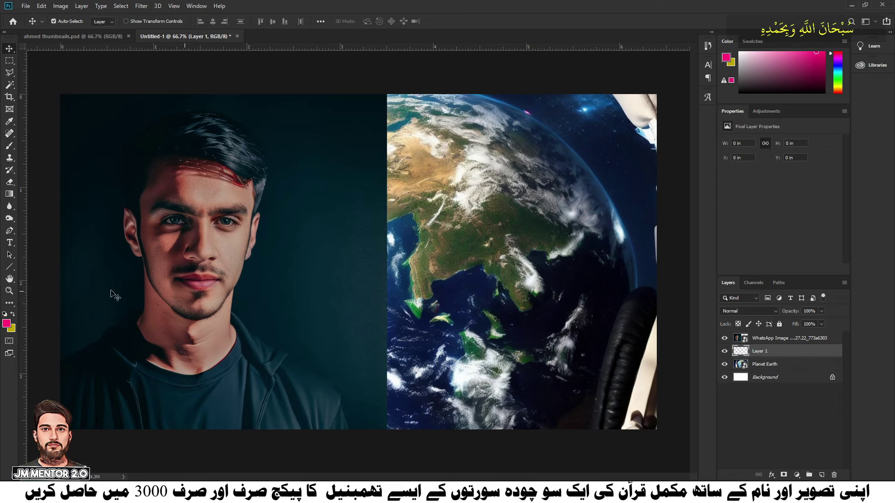
click(6, 324)
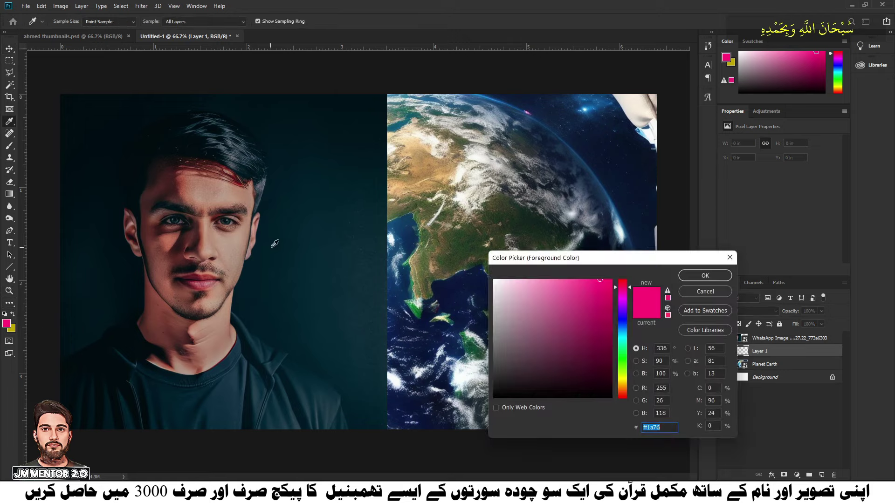
click(283, 237)
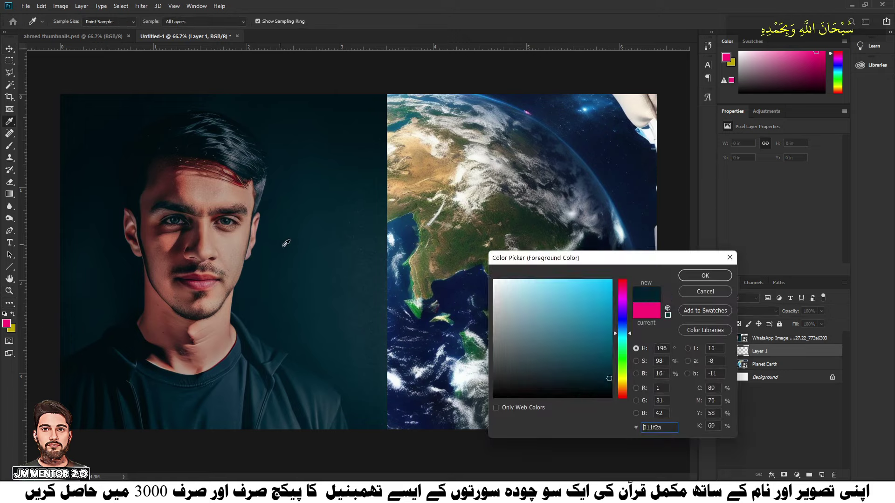
click(705, 276)
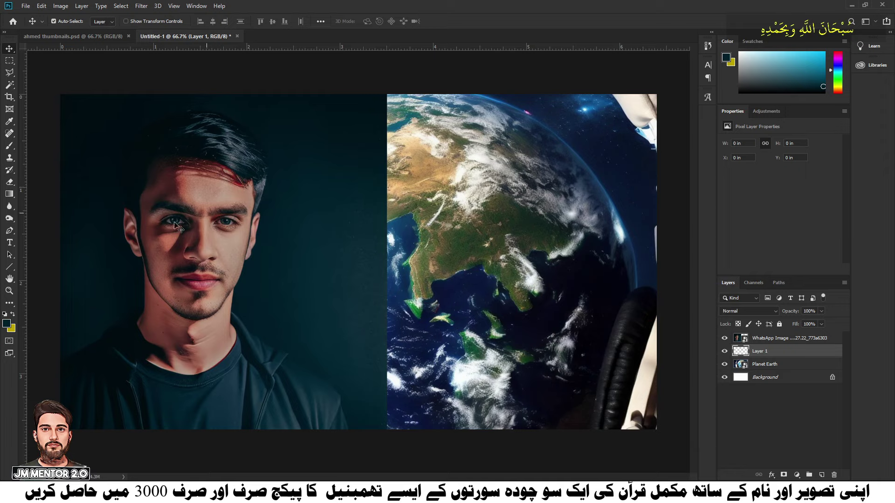
Paint the new layer dark teal with a large brush until the Earth image is hidden
key(b)
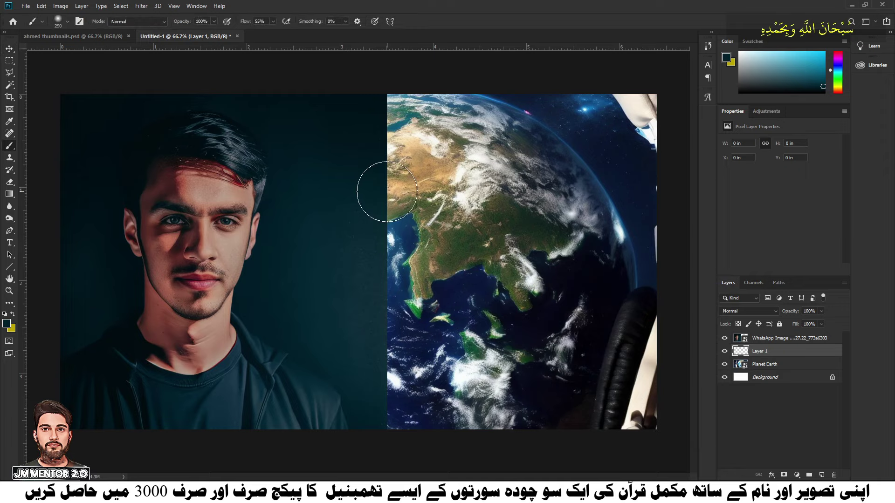
key(bracketright)
key(bracketright)
key(bracketright)
click(606, 151)
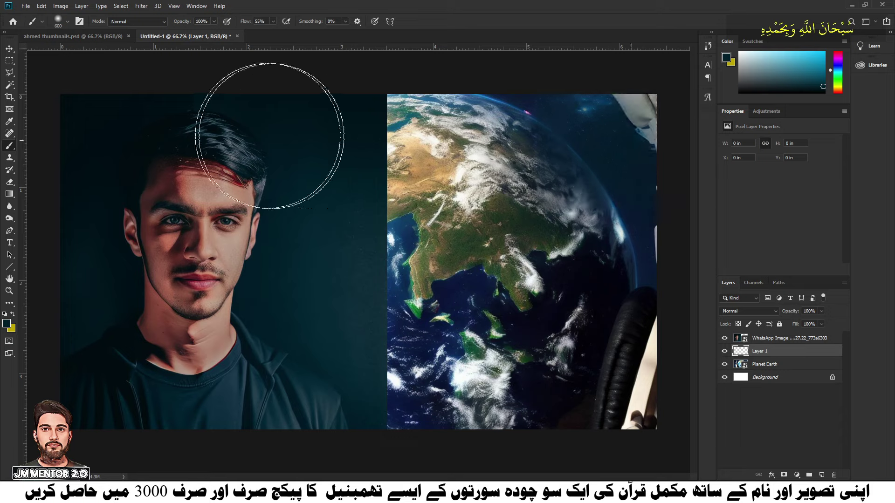
mouse_move(269, 136)
mouse_down()
mouse_move(389, 99)
mouse_move(643, 124)
mouse_move(2, 279)
mouse_move(0, 308)
mouse_move(499, 379)
mouse_move(300, 429)
mouse_up()
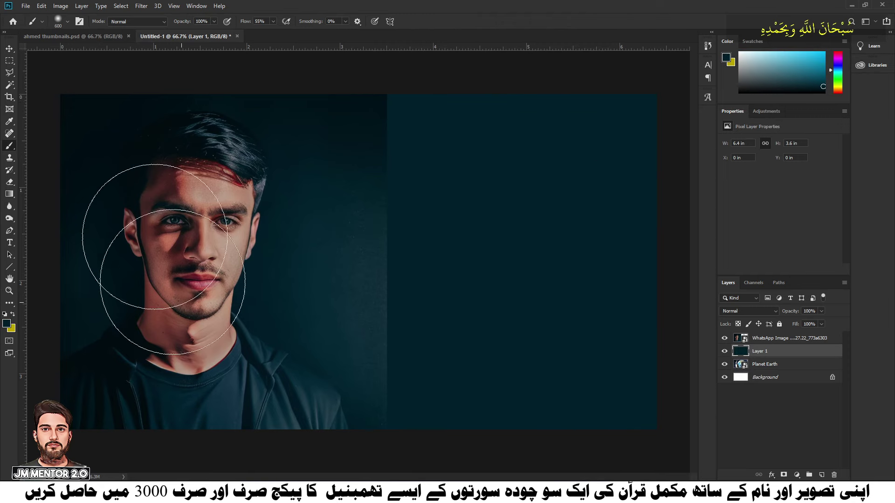
click(9, 48)
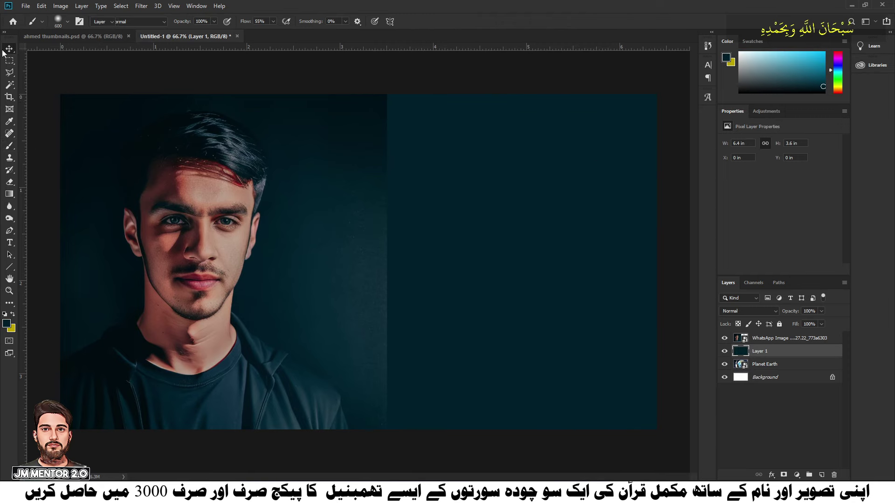
click(209, 217)
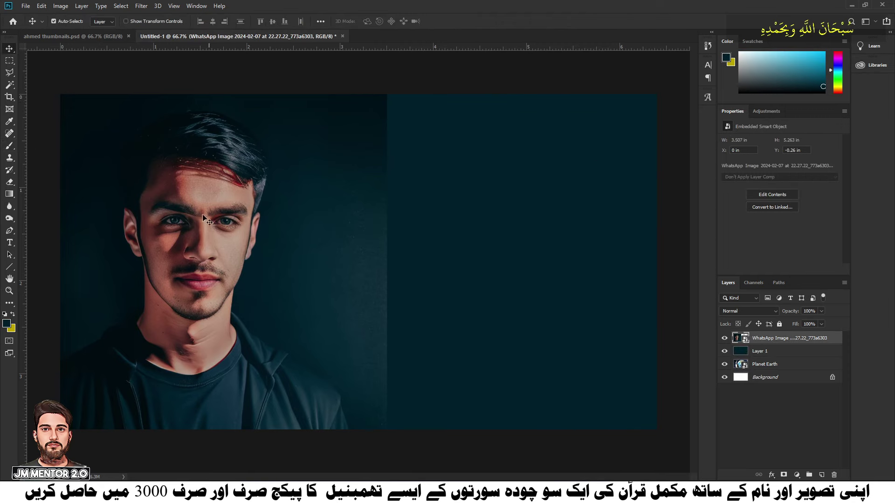
Add a layer mask to the portrait and paint black with a 300 px soft brush over its hard edge and left band
click(783, 475)
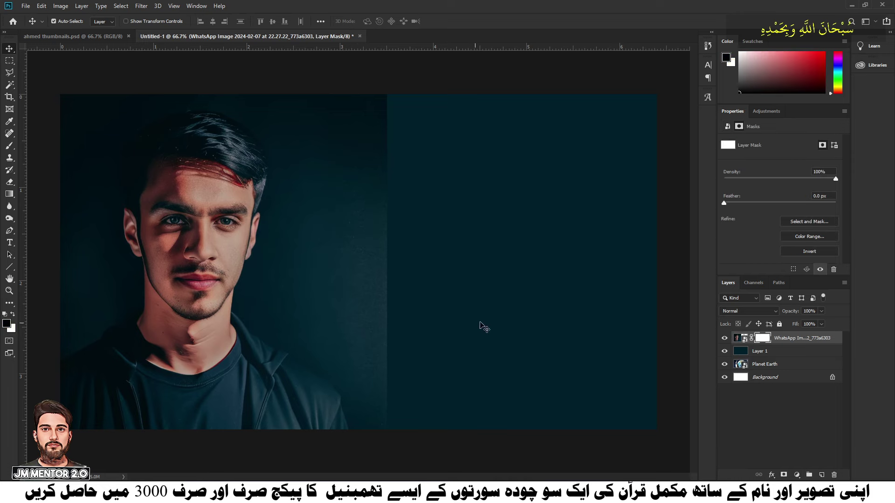
key(b)
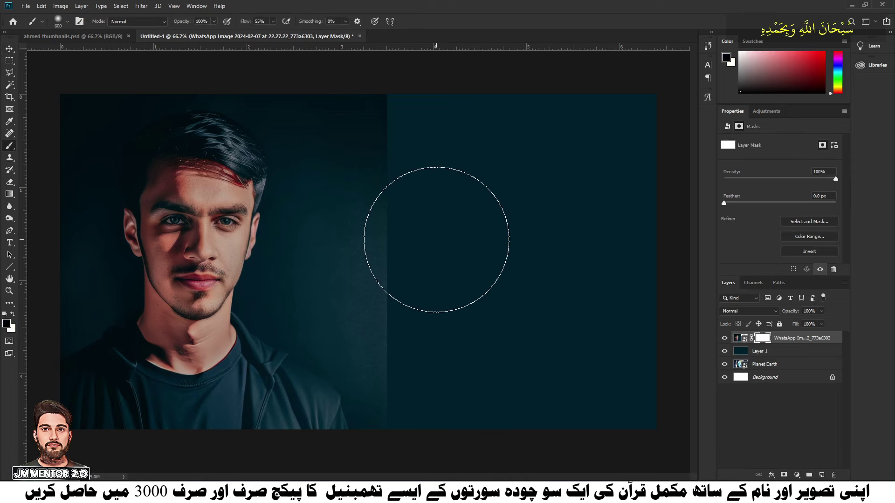
key(bracketleft)
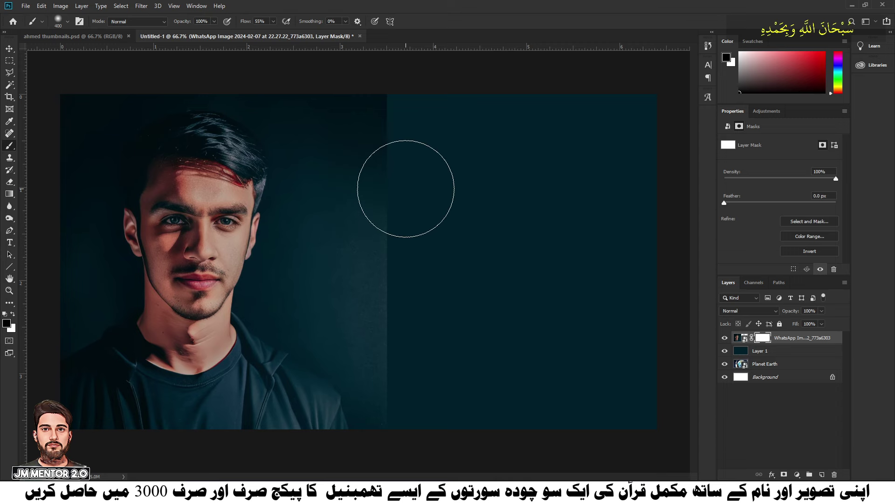
key(bracketleft)
key(bracketleft)
click(62, 24)
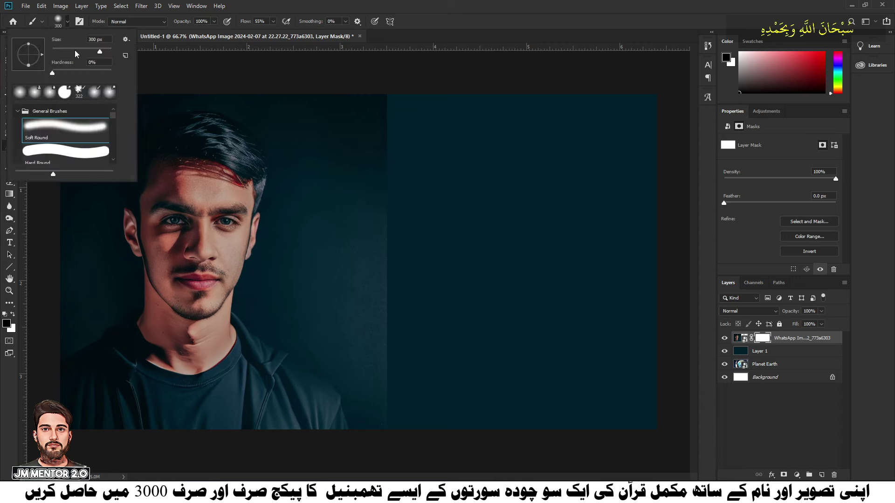
click(140, 70)
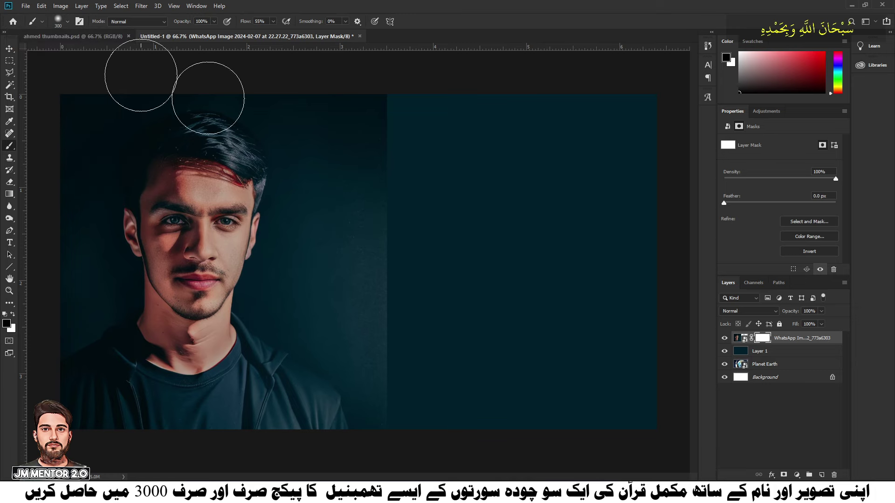
mouse_move(393, 93)
mouse_down()
mouse_move(400, 386)
mouse_move(340, 124)
mouse_up()
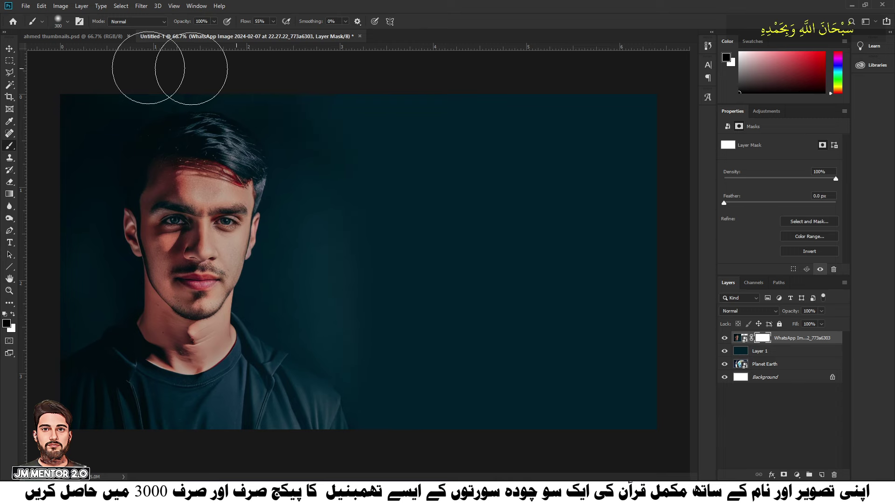
drag(160, 69, 40, 224)
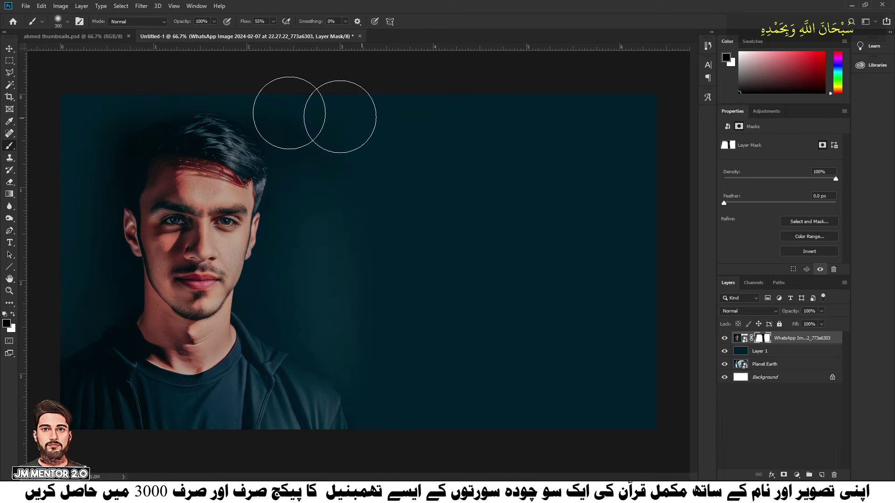
click(10, 48)
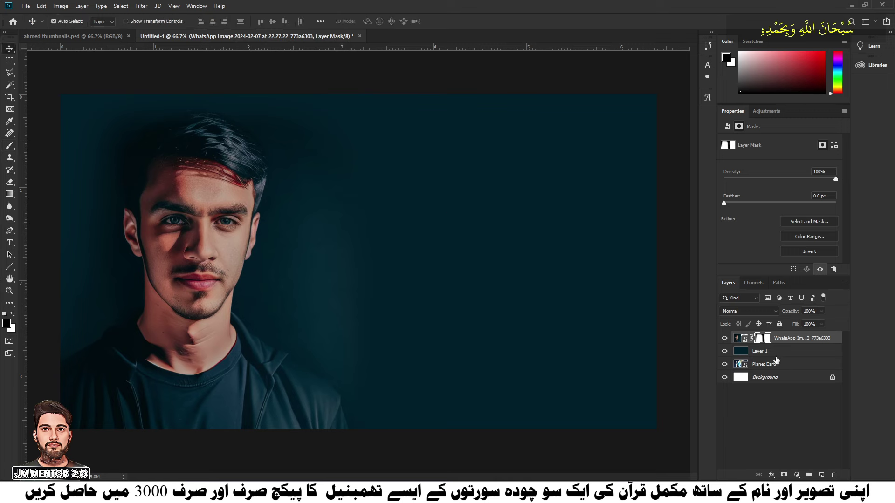
click(739, 356)
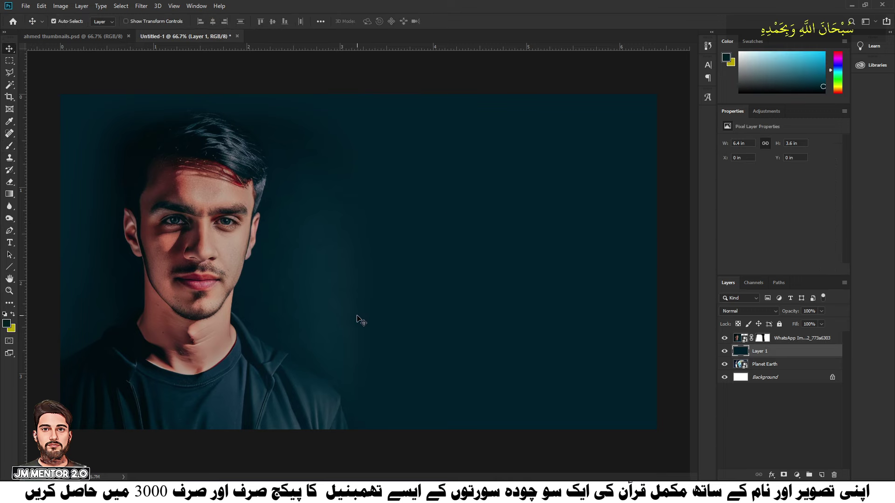
Darken the teal background above the portrait by painting on Layer 1 with a large soft brush
click(7, 323)
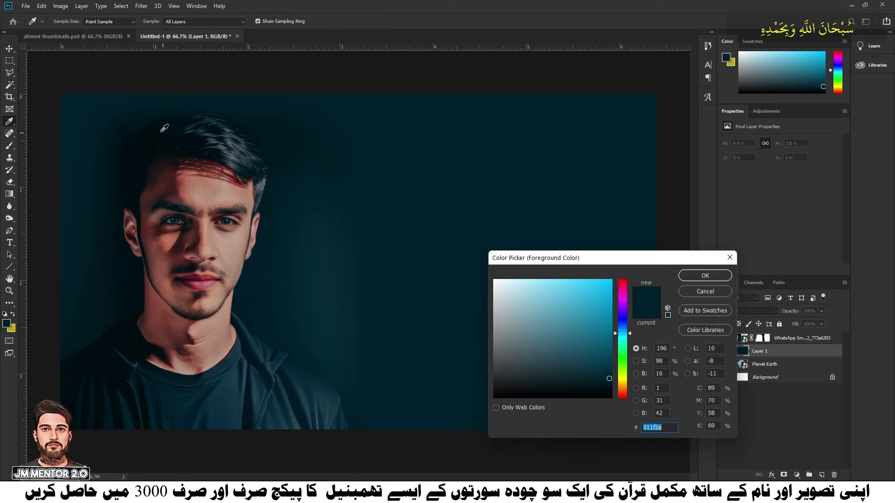
click(705, 276)
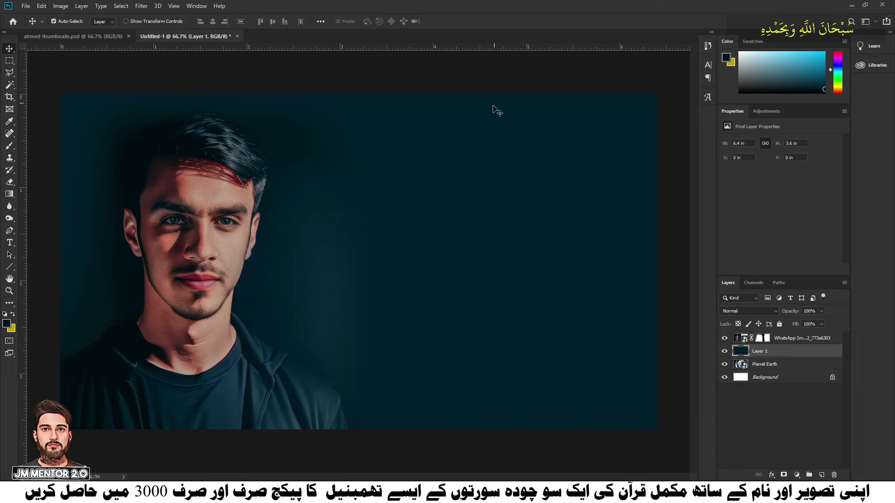
key(b)
key(bracketright)
key(bracketright)
key(bracketright)
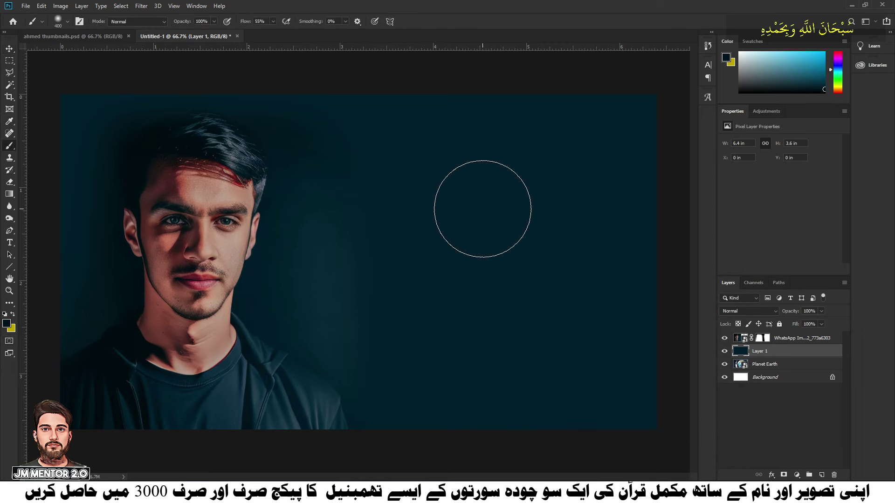
key(bracketright)
key(bracketright)
drag(583, 158, 267, 148)
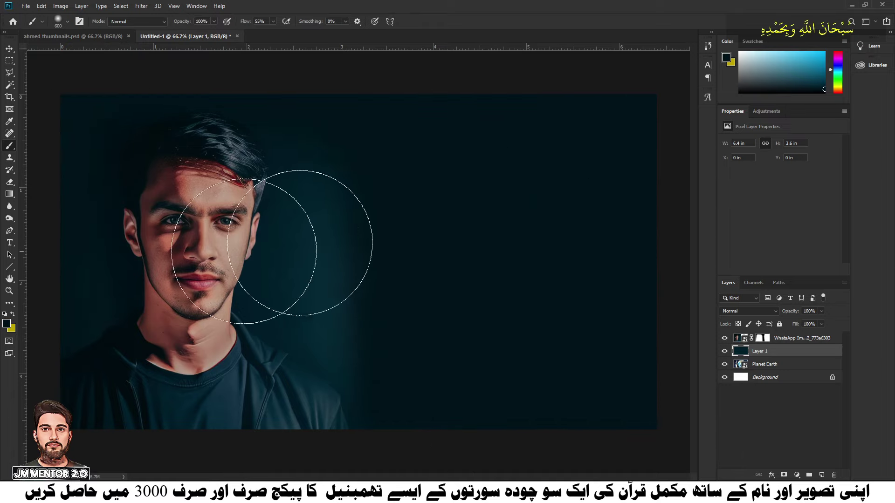
Paint on the portrait's layer mask to darken the teal glow right of the face
key(v)
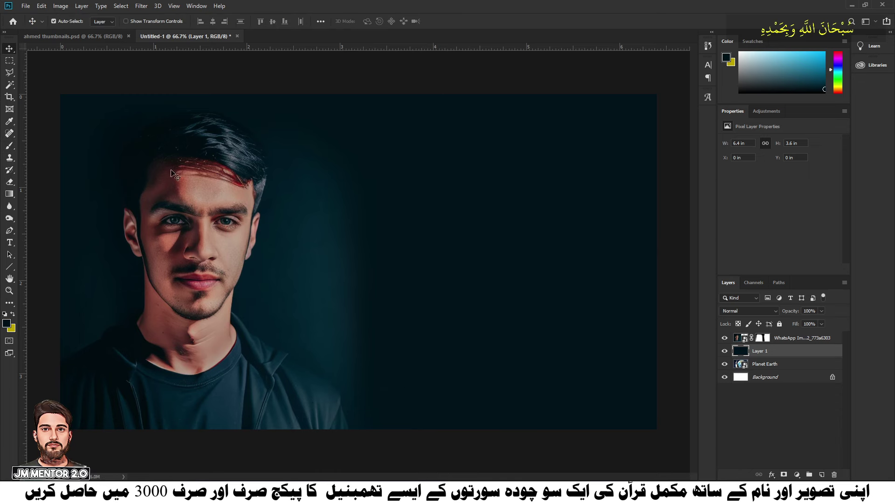
click(400, 307)
click(766, 339)
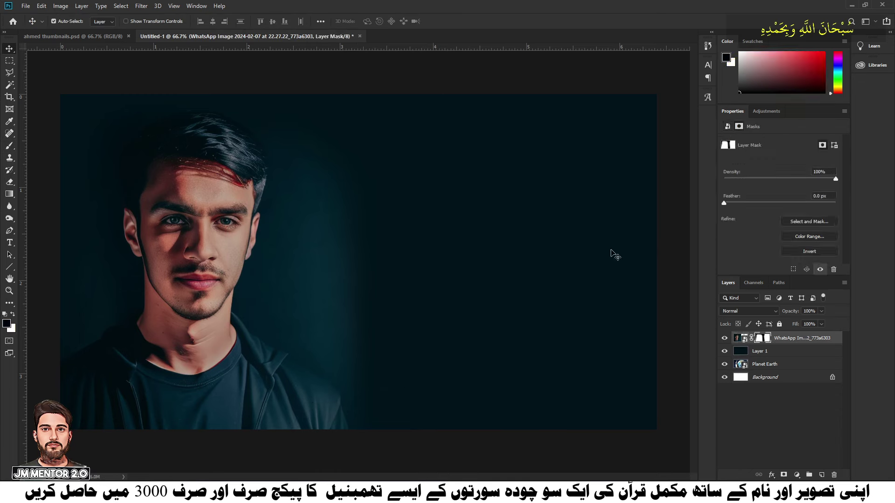
key(b)
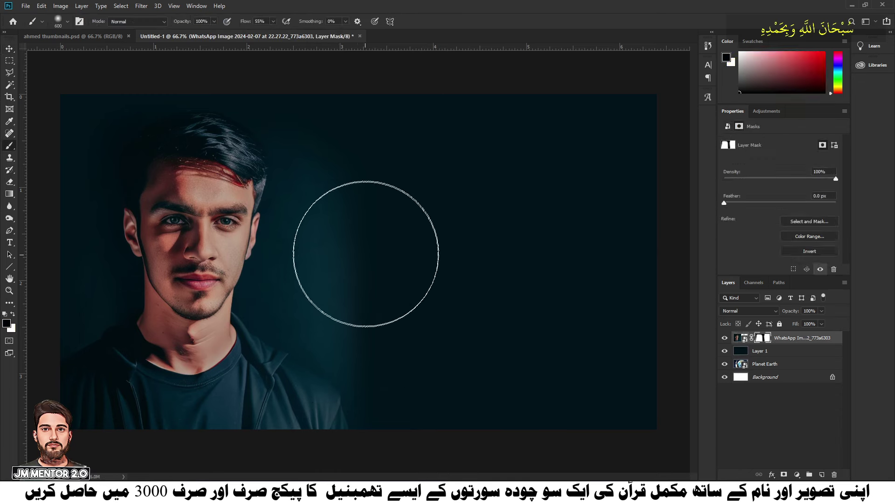
mouse_move(366, 235)
mouse_down()
mouse_move(389, 332)
mouse_move(417, 350)
mouse_up()
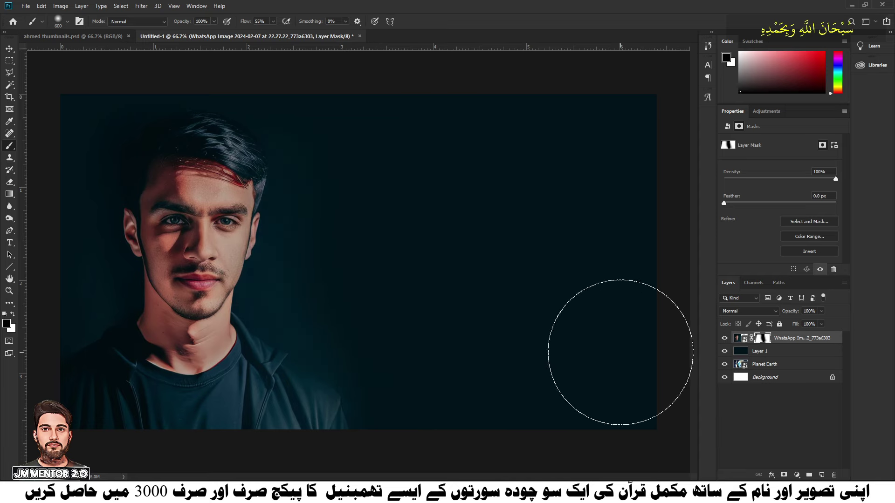
Set Layer 1's opacity to 92% so the Earth image faintly shows through
key(v)
click(758, 347)
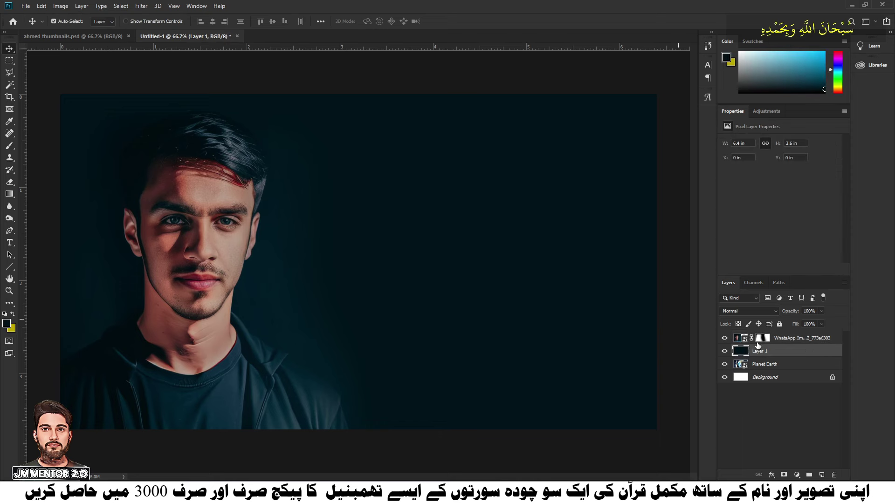
click(822, 311)
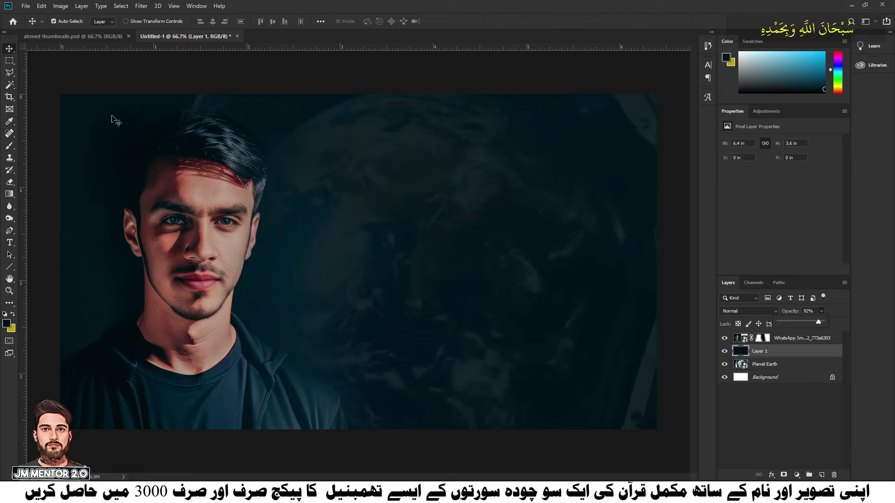
click(77, 36)
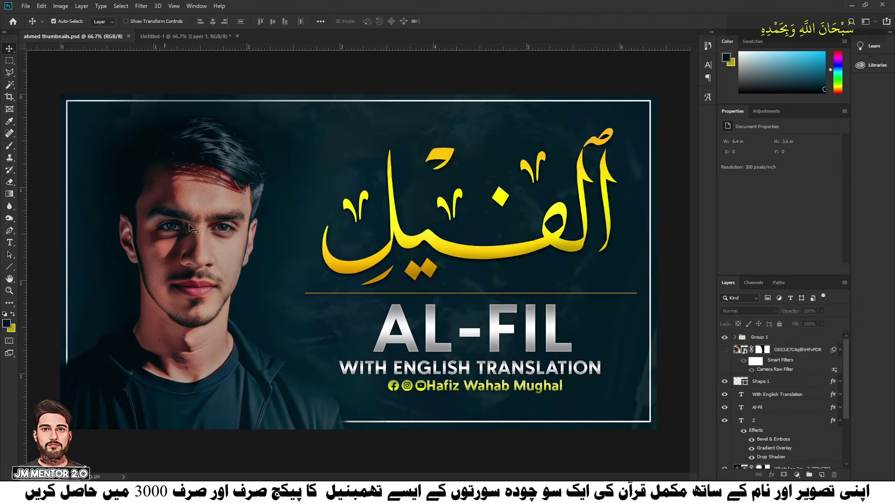
click(190, 36)
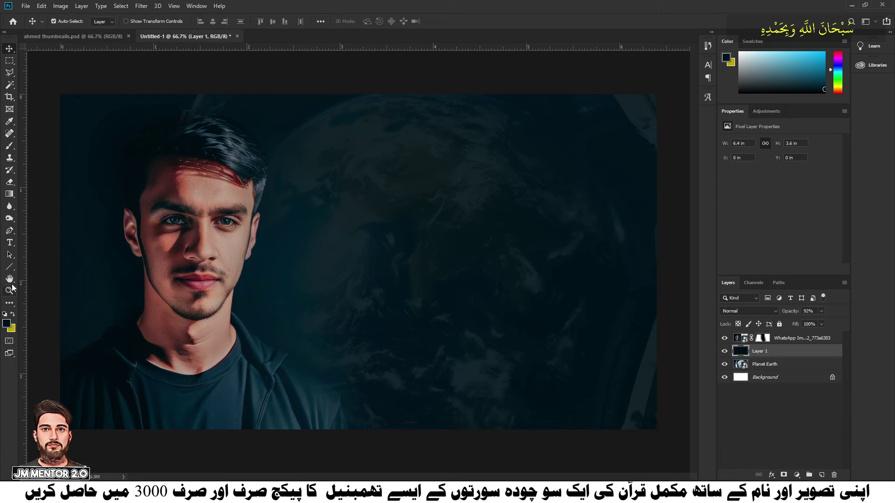
click(10, 268)
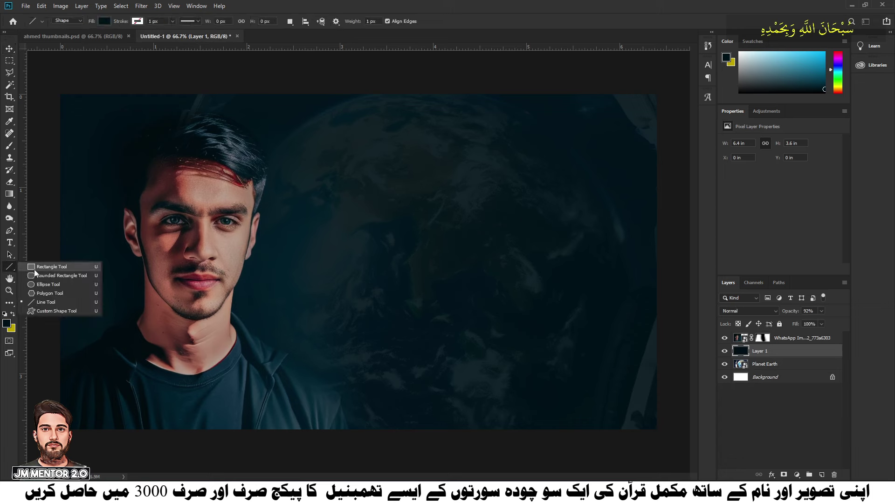
Draw a rectangle just inside the canvas edges and set its fill to none
click(36, 267)
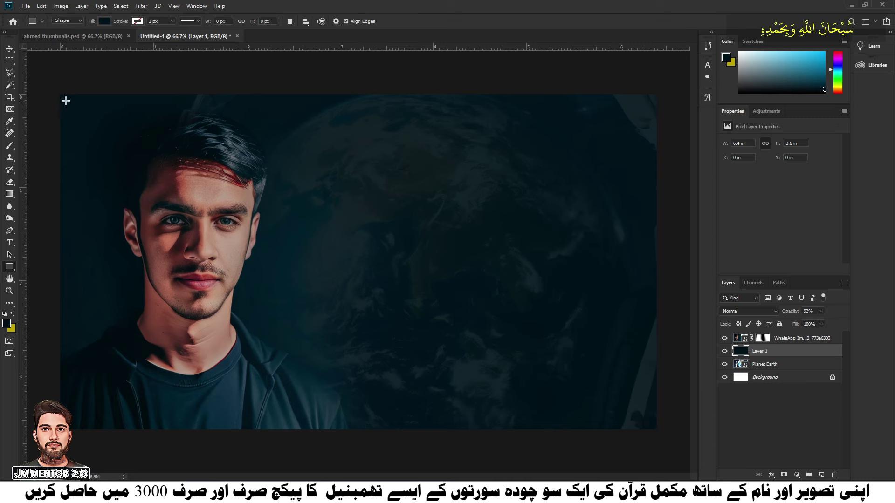
drag(67, 100, 645, 414)
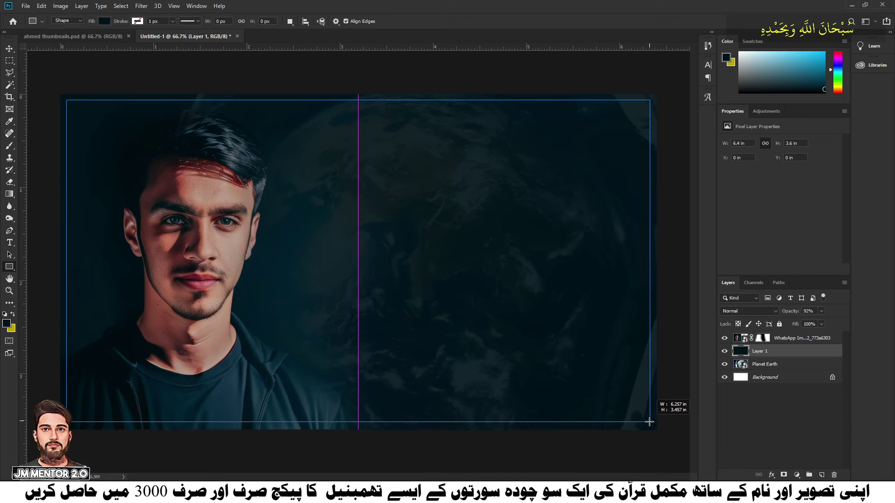
drag(645, 414, 650, 423)
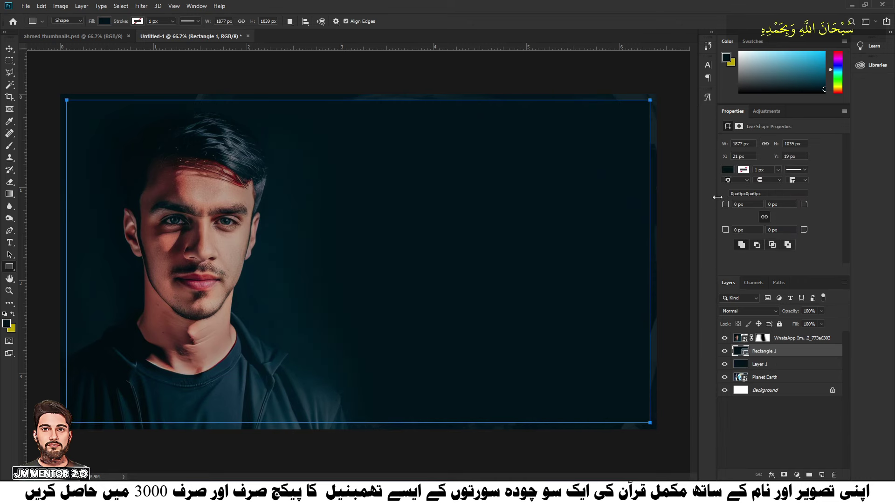
click(728, 171)
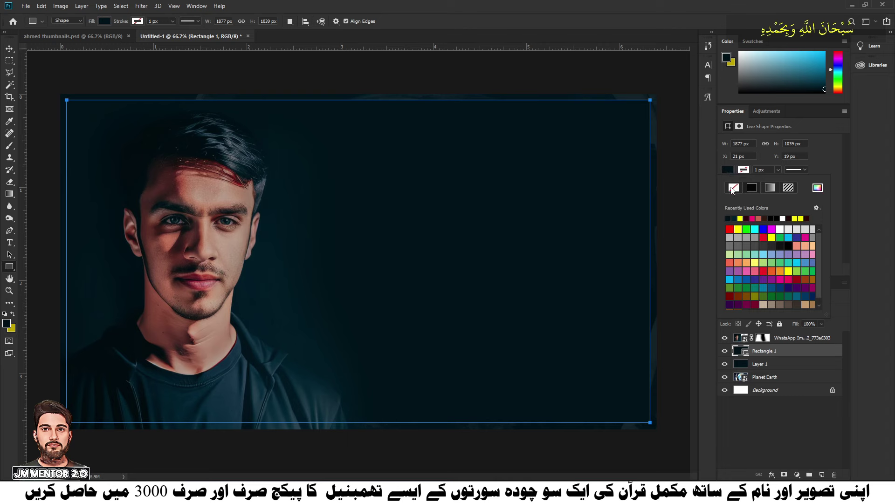
click(733, 188)
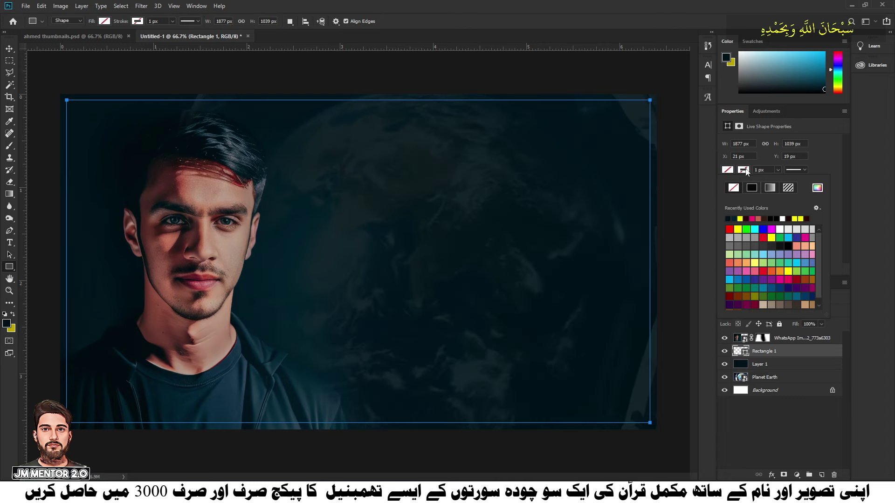
Give the rectangle a white 4.68 px stroke and add a layer mask to it
click(782, 219)
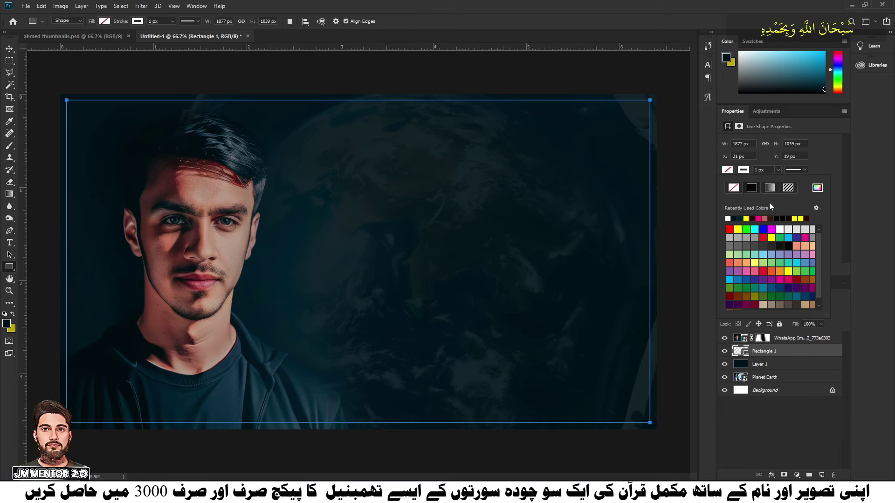
click(777, 169)
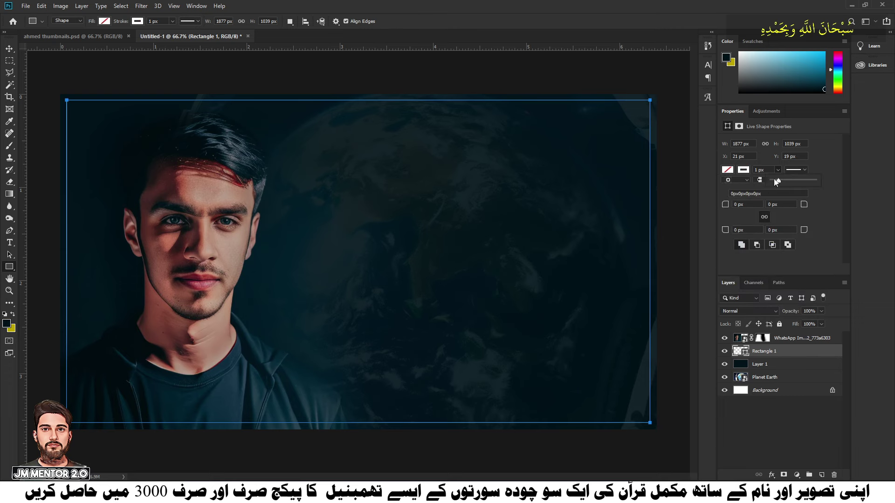
drag(774, 180, 780, 183)
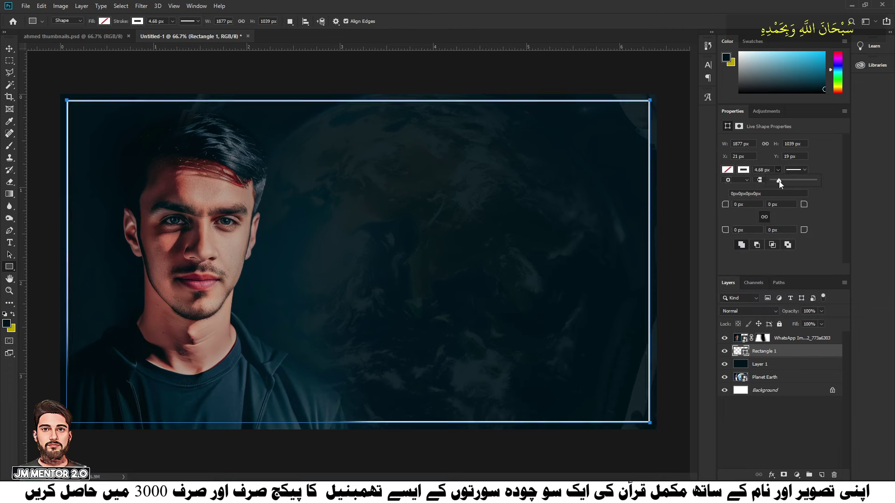
click(9, 48)
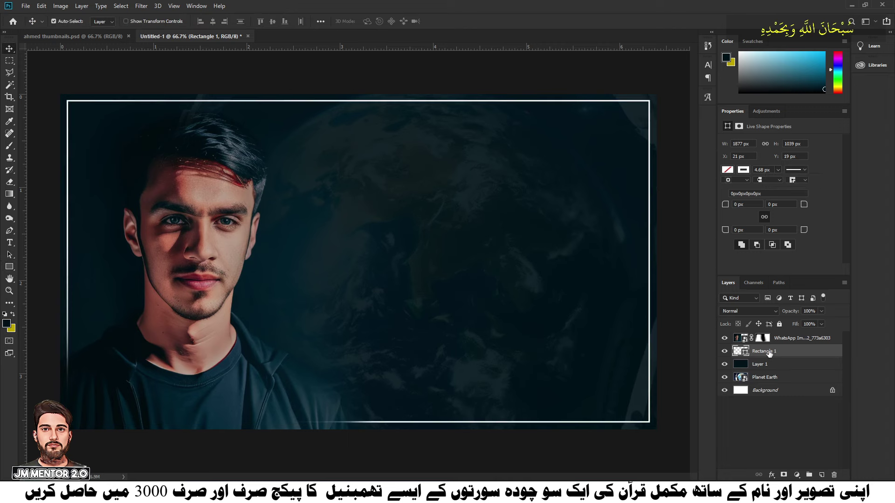
click(783, 474)
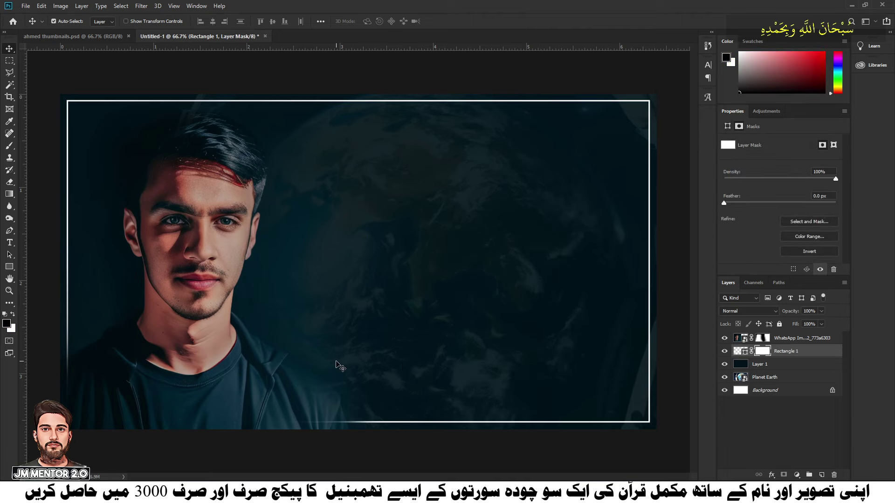
Mask out the frame's bottom edge under the portrait with a 200 px brush on the Rectangle 1 mask
key(b)
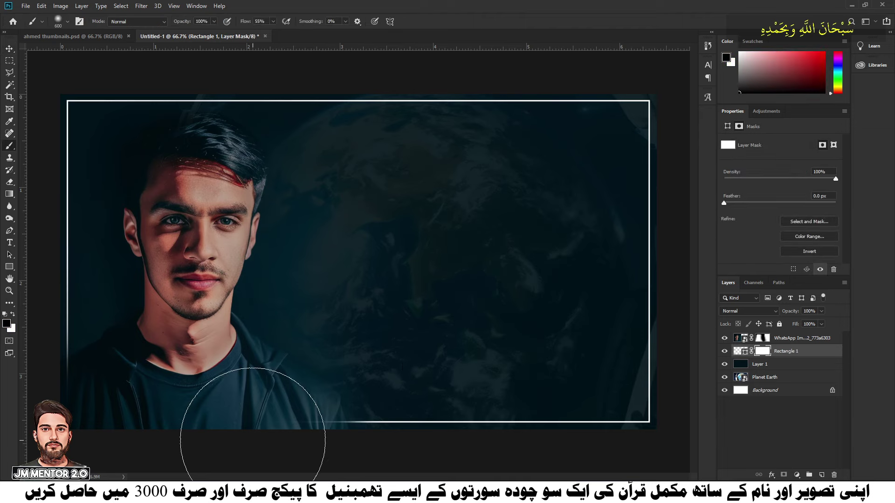
key(bracketleft)
key(bracketleft)
key(bracketleft)
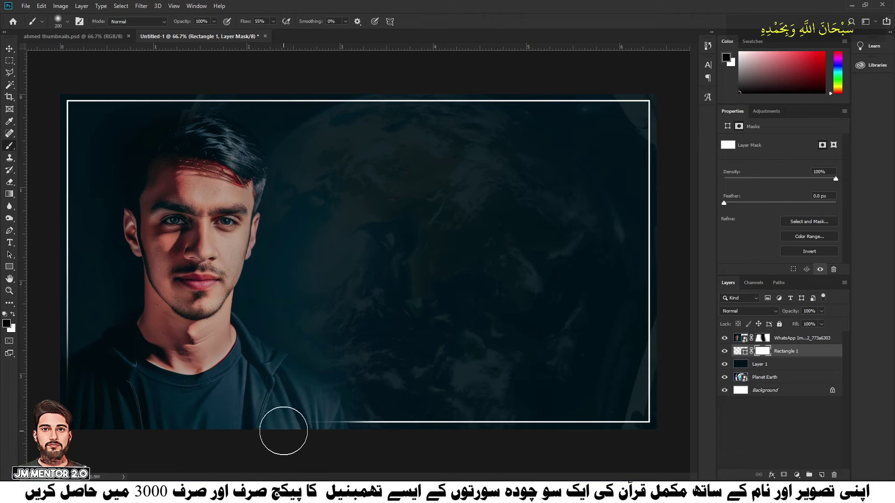
drag(320, 434, 324, 432)
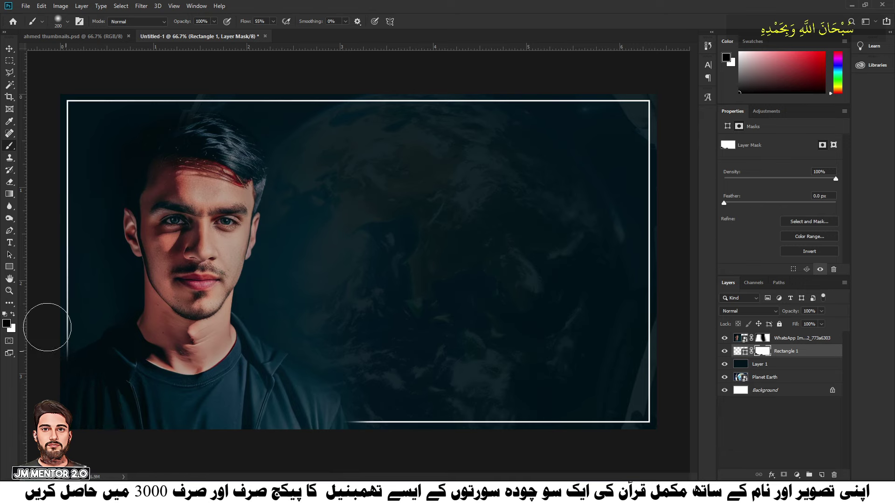
click(9, 48)
click(122, 70)
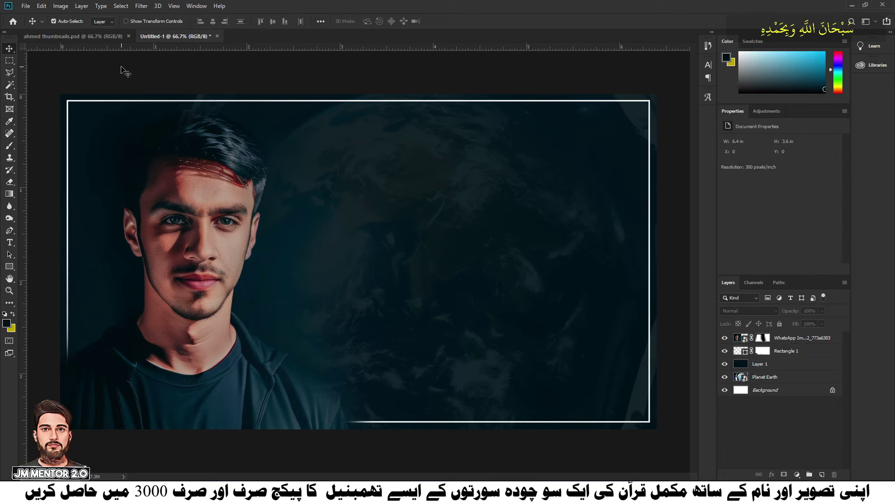
click(102, 35)
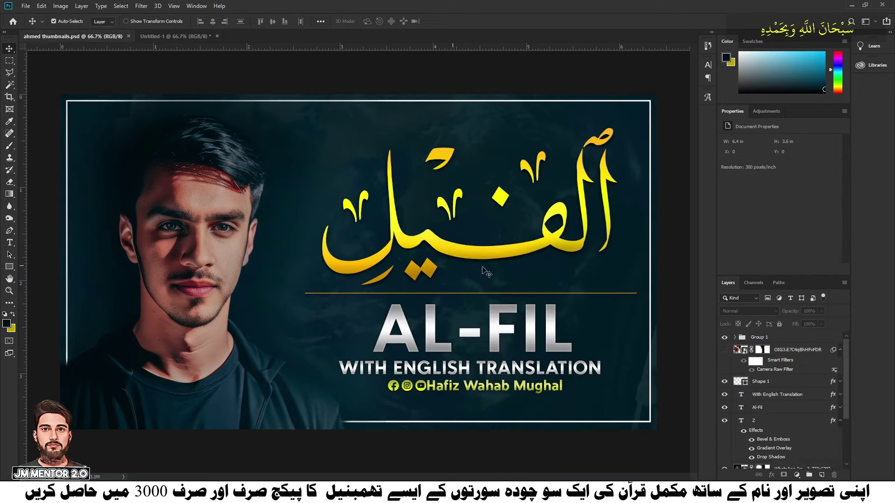
click(166, 36)
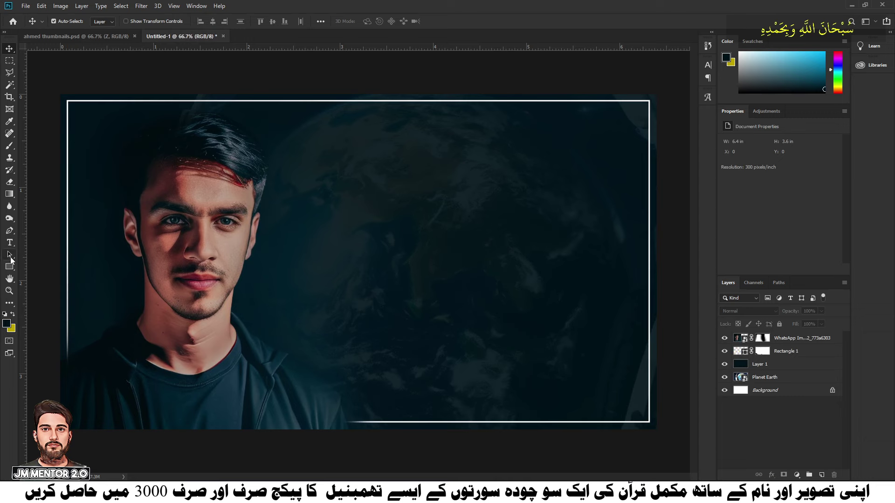
Add a text layer containing the Arabic title الفيل
click(10, 242)
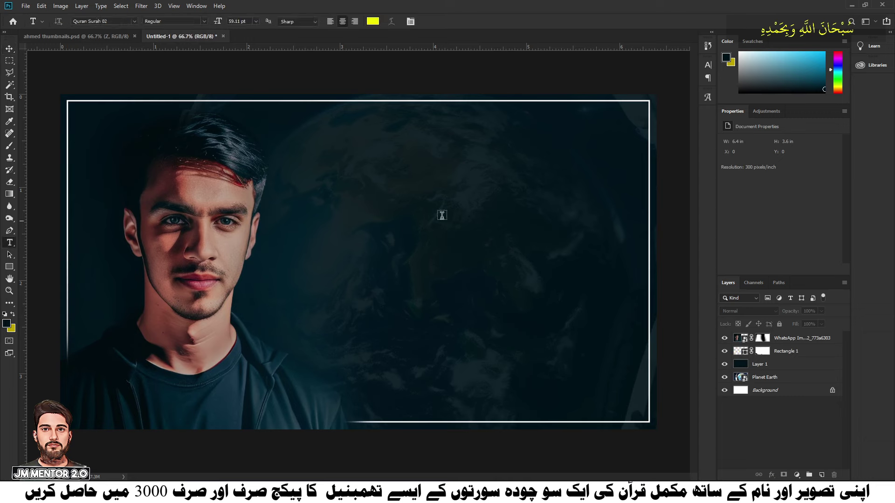
click(522, 191)
key(ctrl+v)
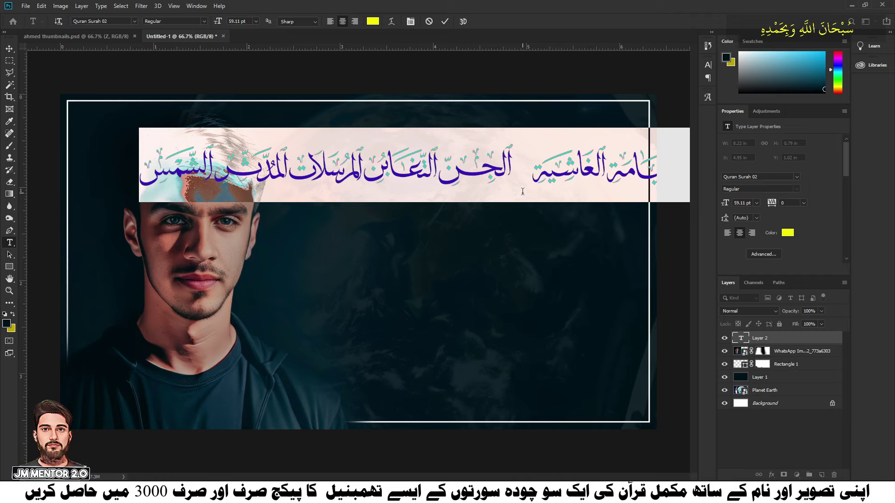
key(ctrl+v)
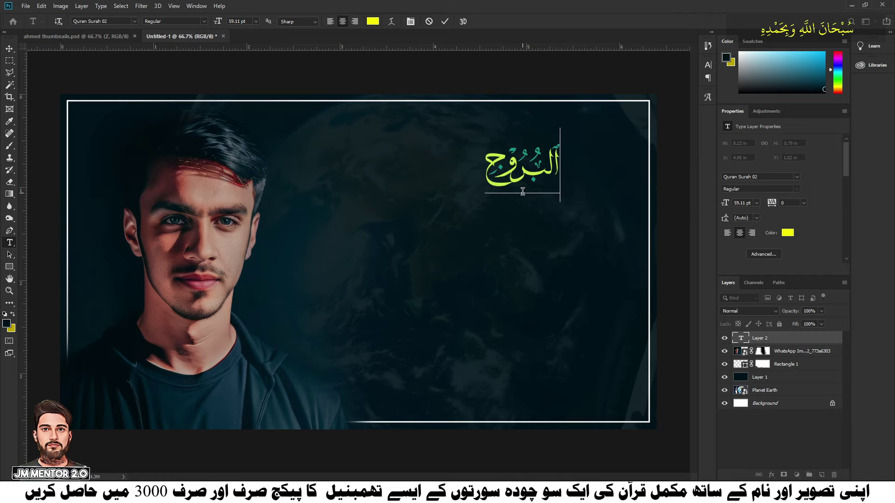
key(ctrl+a)
key(BackSpace)
key(ctrl+v)
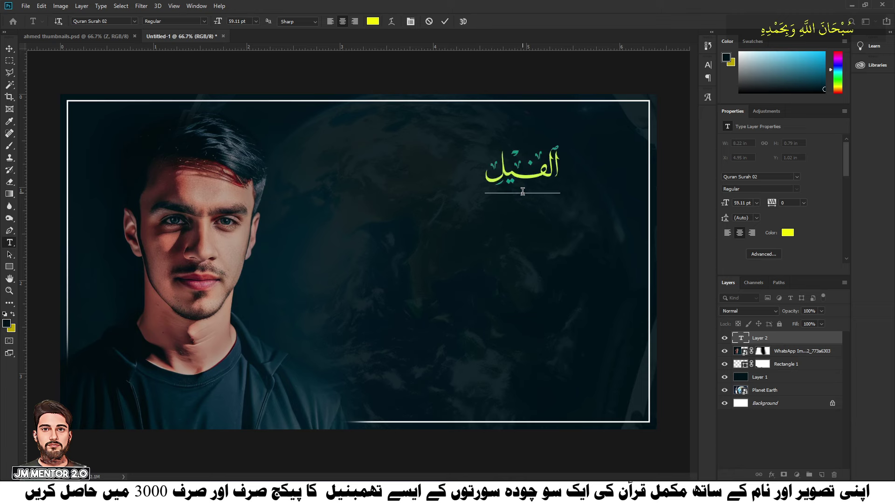
click(9, 48)
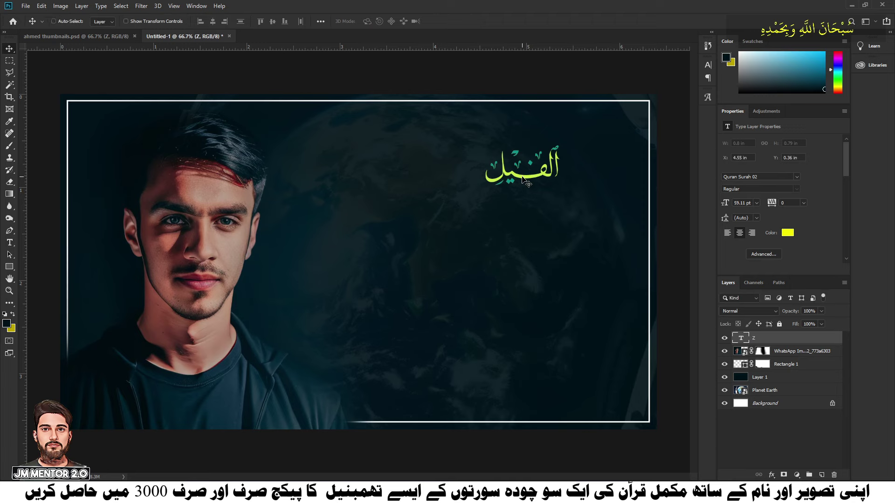
Scale the Arabic title up to about 343% and move it up slightly
key(ctrl+t)
drag(486, 202, 338, 346)
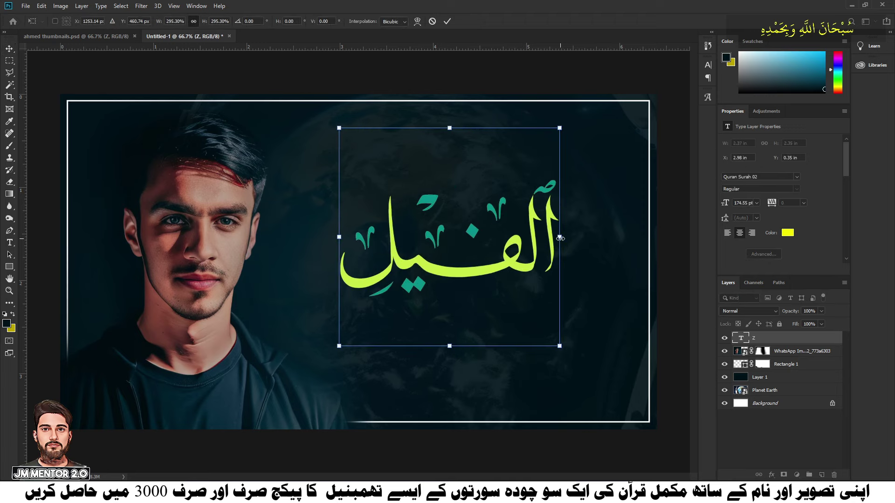
drag(559, 239, 598, 238)
key(Return)
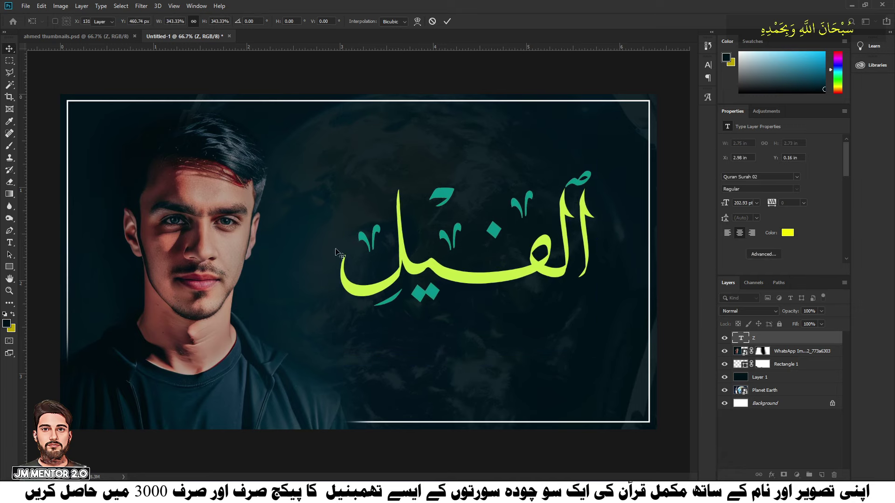
drag(340, 253, 334, 221)
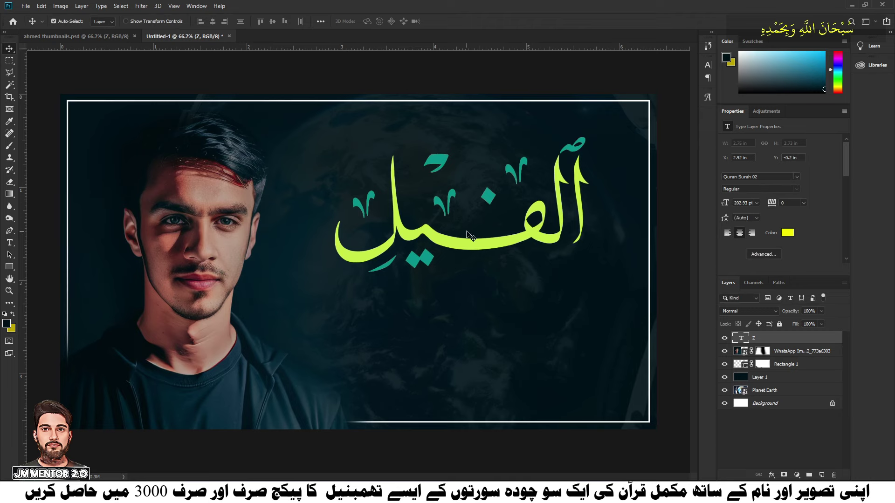
Keep the title in Quran Surah 02 font, shift it up-left and enlarge it about 118%
click(797, 177)
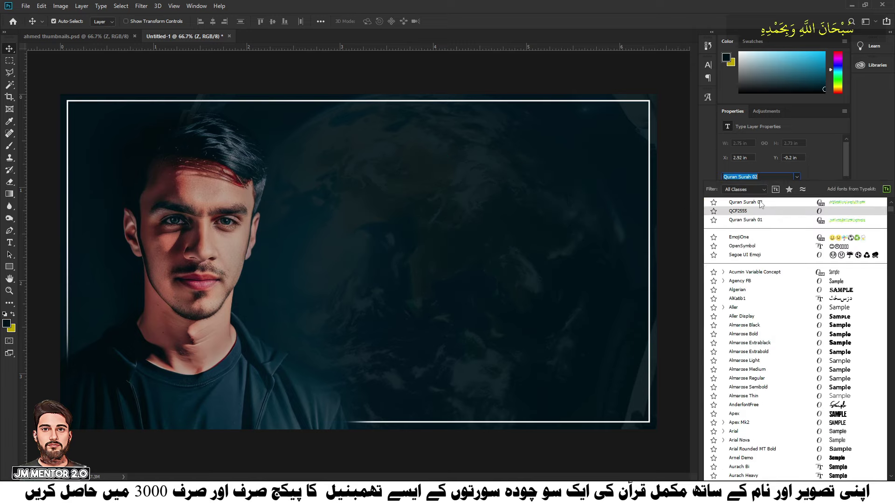
click(745, 202)
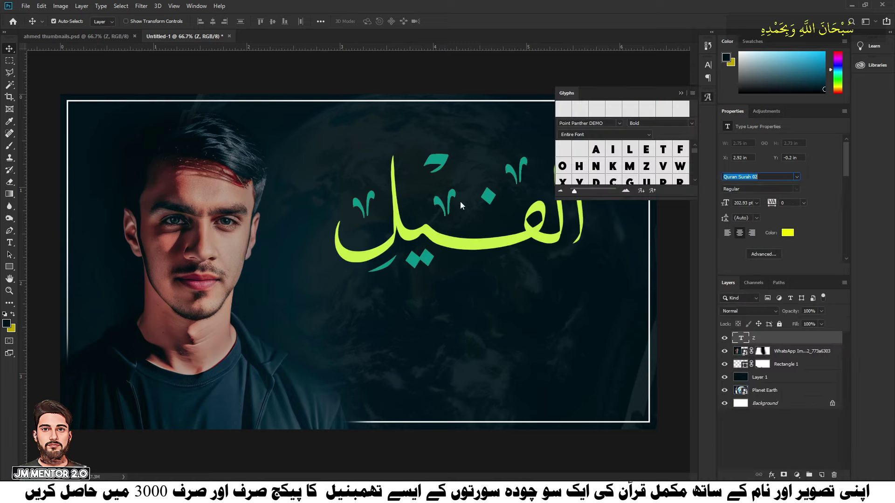
click(681, 93)
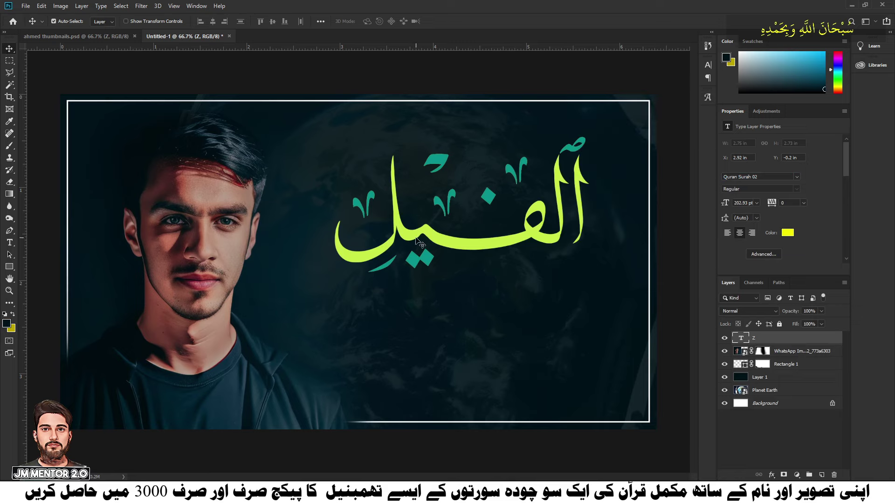
drag(417, 241, 390, 232)
key(ctrl+t)
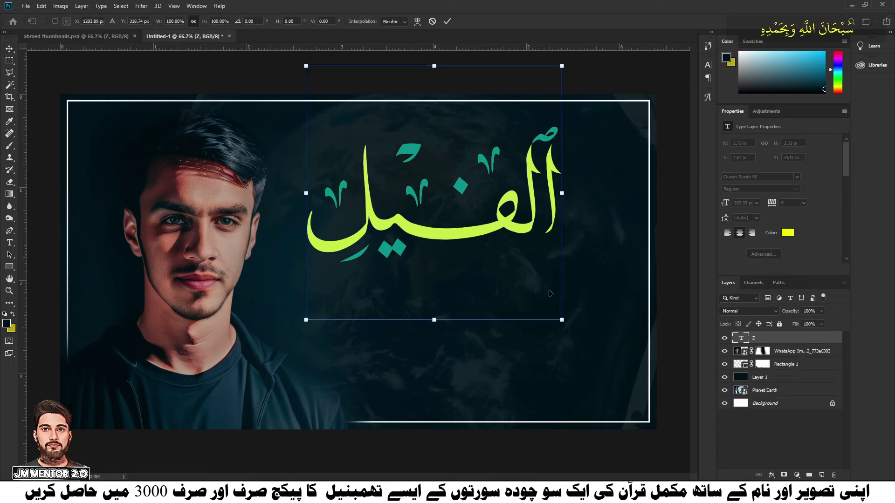
drag(563, 321, 608, 364)
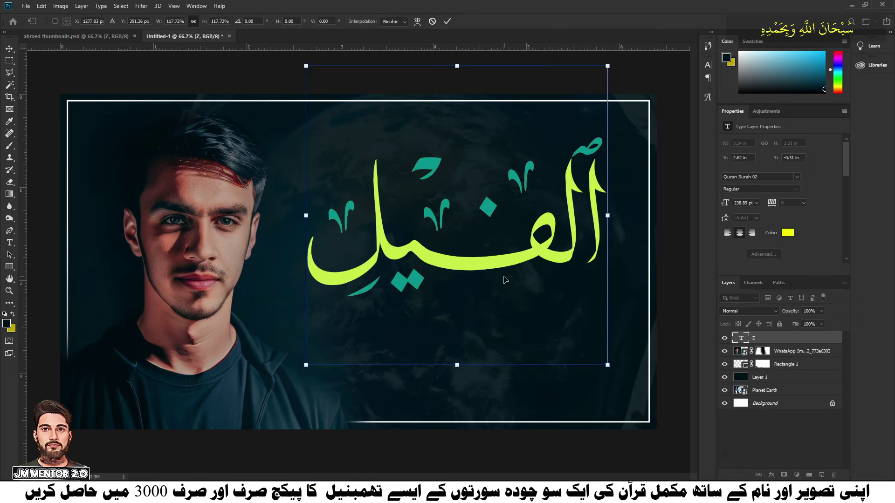
drag(499, 259, 501, 249)
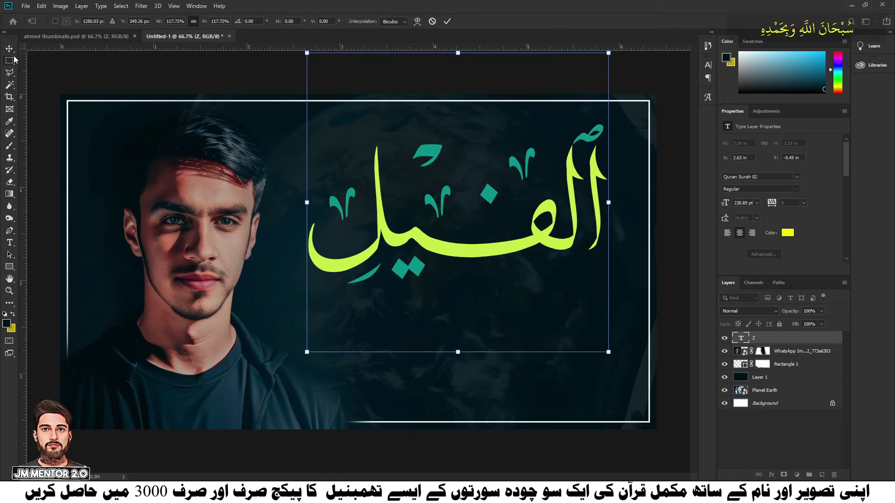
key(Return)
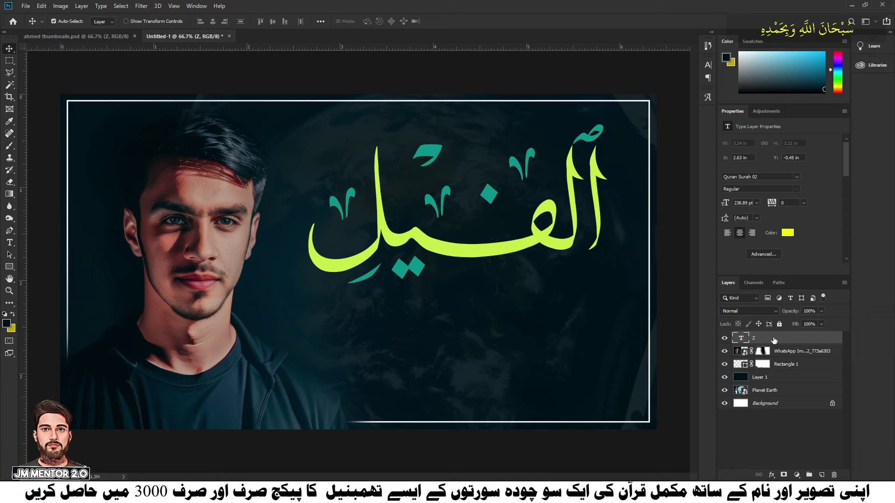
Add Bevel & Emboss and Drop Shadow effects to the Arabic title's layer style
right_click(773, 341)
click(669, 75)
click(574, 140)
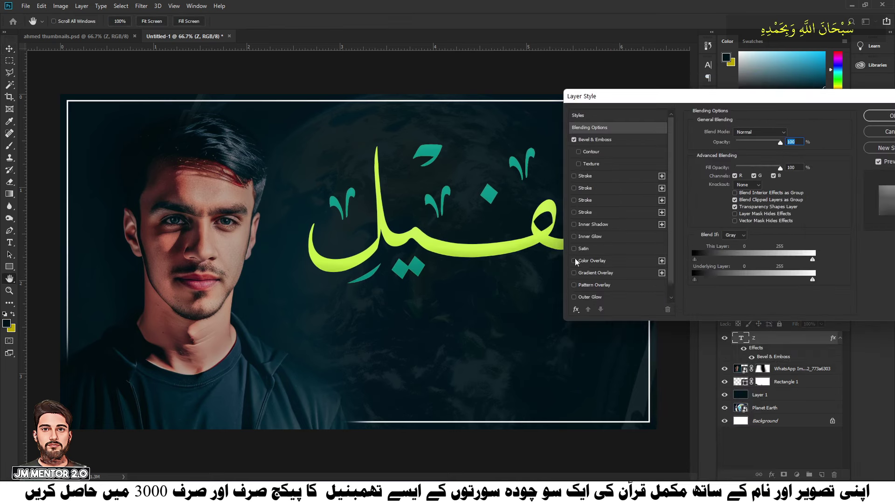
scroll(592, 281, down, 1)
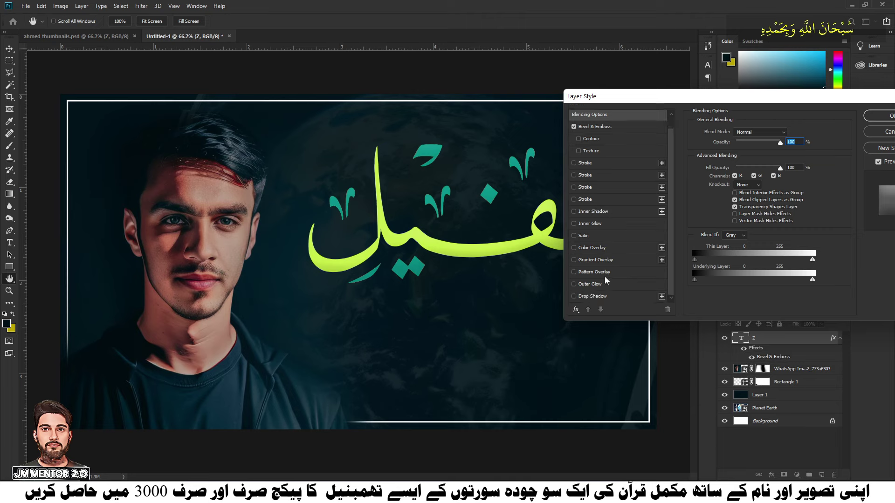
click(574, 296)
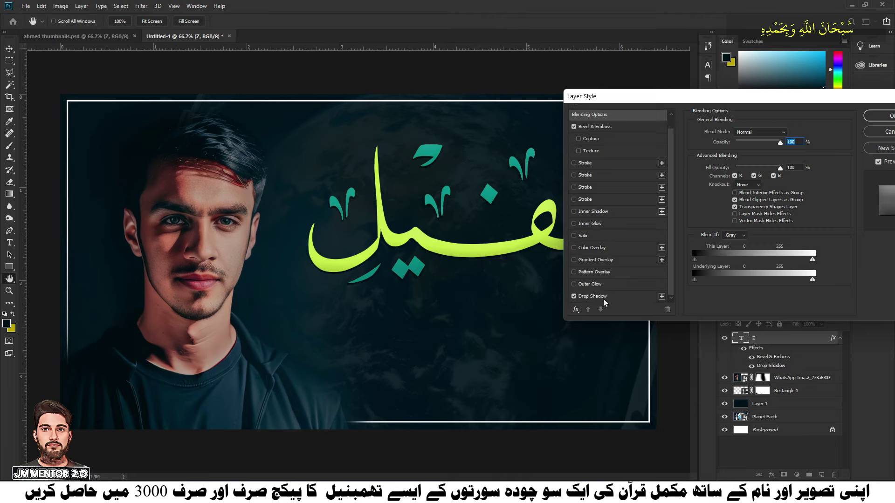
click(609, 298)
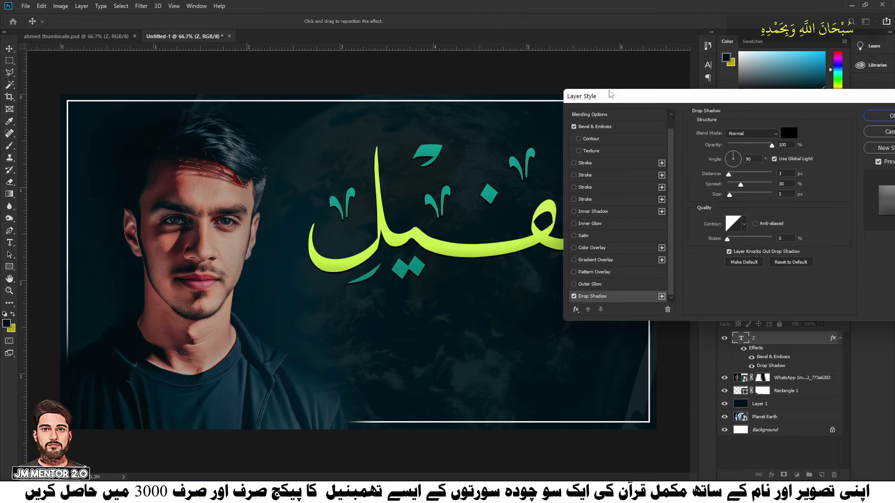
mouse_move(605, 99)
mouse_down()
mouse_move(613, 256)
mouse_move(624, 119)
mouse_up()
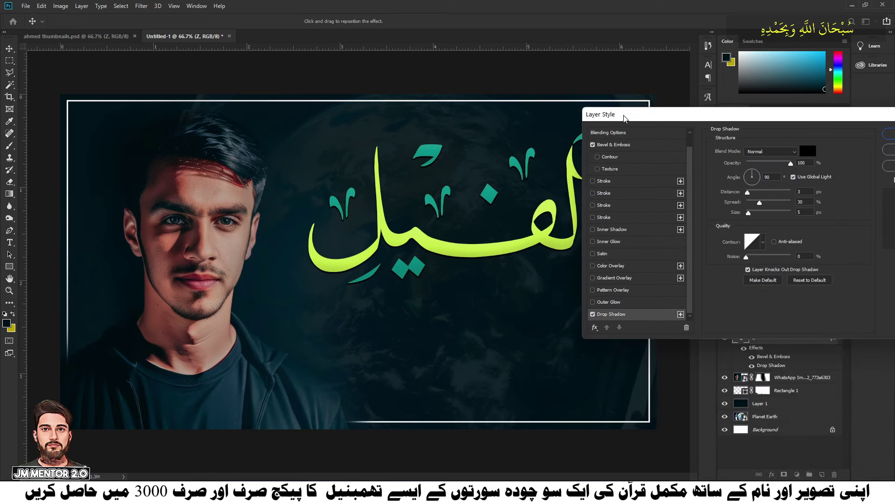
Try a white (ffffff) stroke outline on the title, then remove it again
click(593, 181)
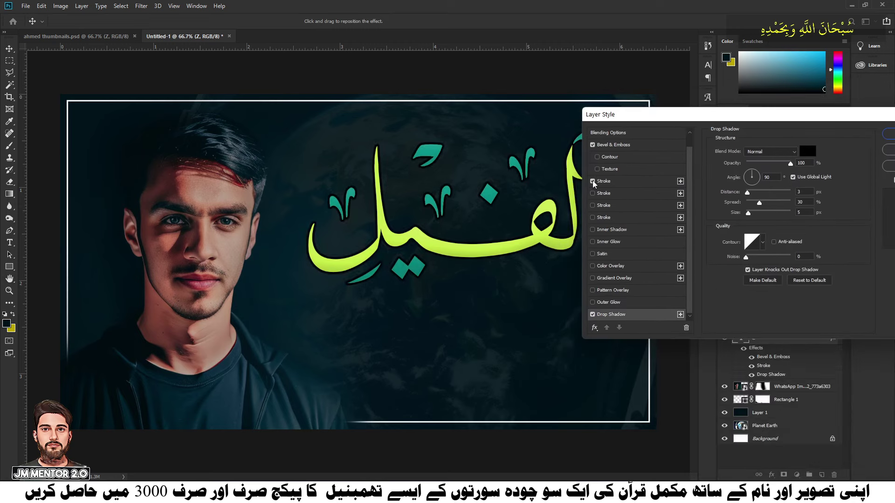
click(606, 182)
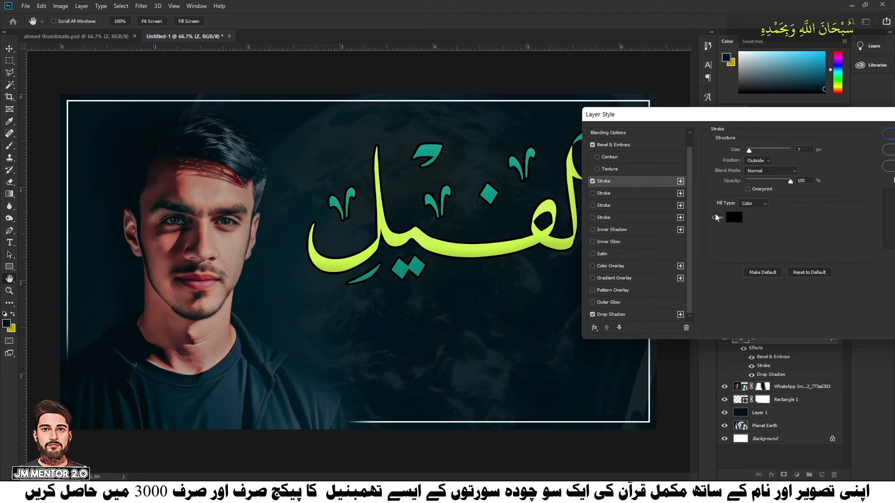
click(737, 219)
text(ffffff)
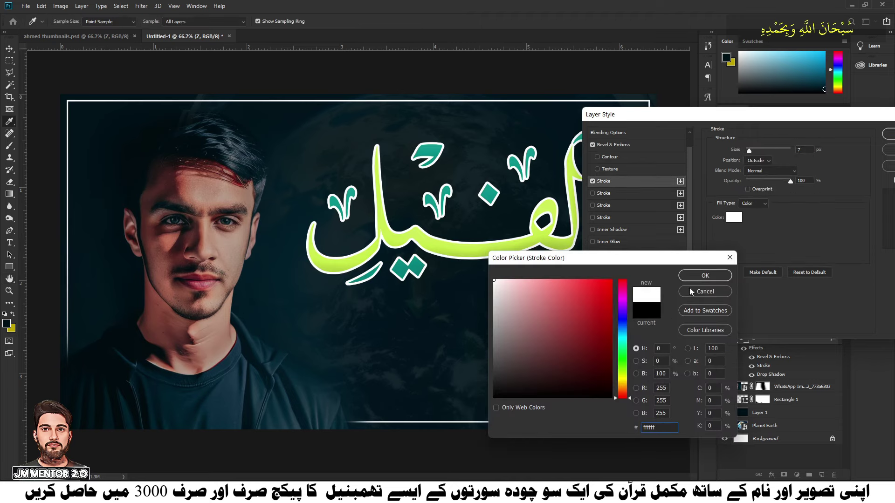
click(695, 276)
click(592, 182)
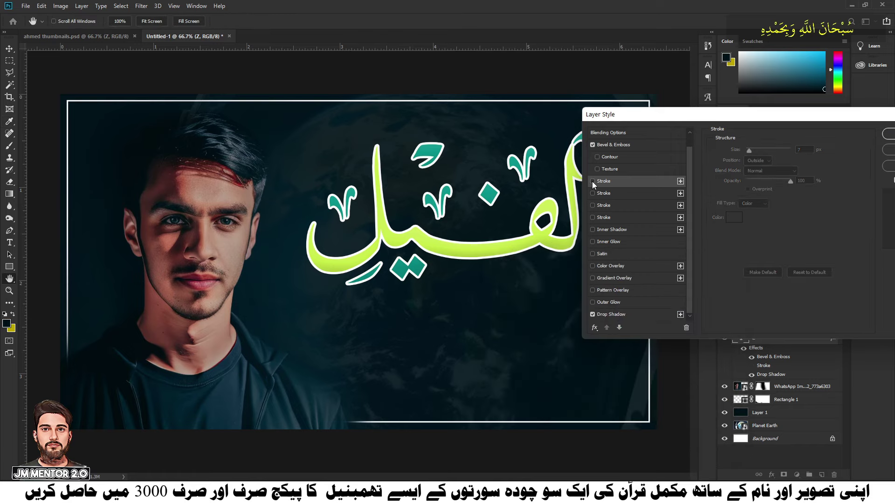
mouse_move(645, 114)
mouse_down()
mouse_move(412, 177)
mouse_move(655, 106)
mouse_up()
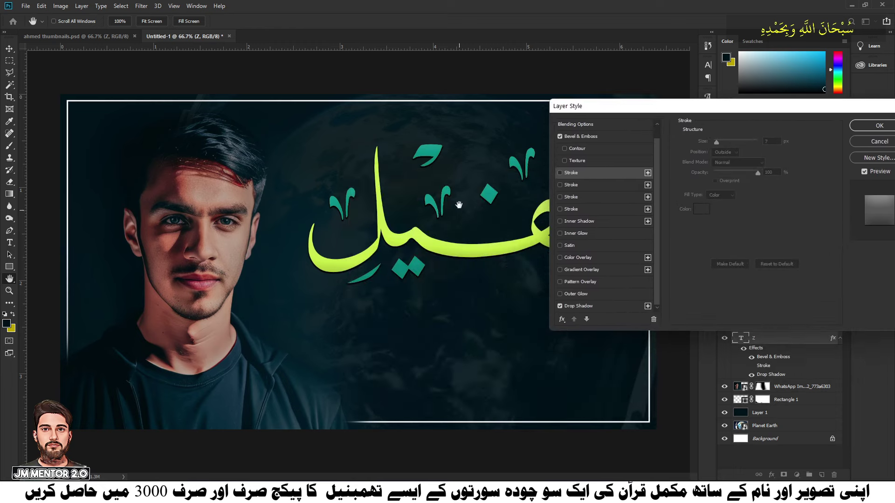
Make the title bright yellow and deepen its bevel to 344% depth
click(560, 257)
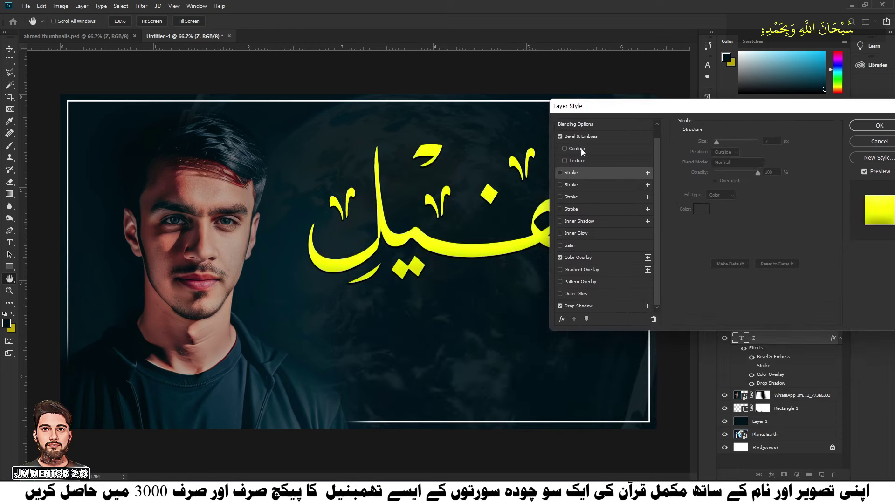
mouse_move(580, 103)
mouse_down()
mouse_move(613, 259)
mouse_move(516, 257)
mouse_up()
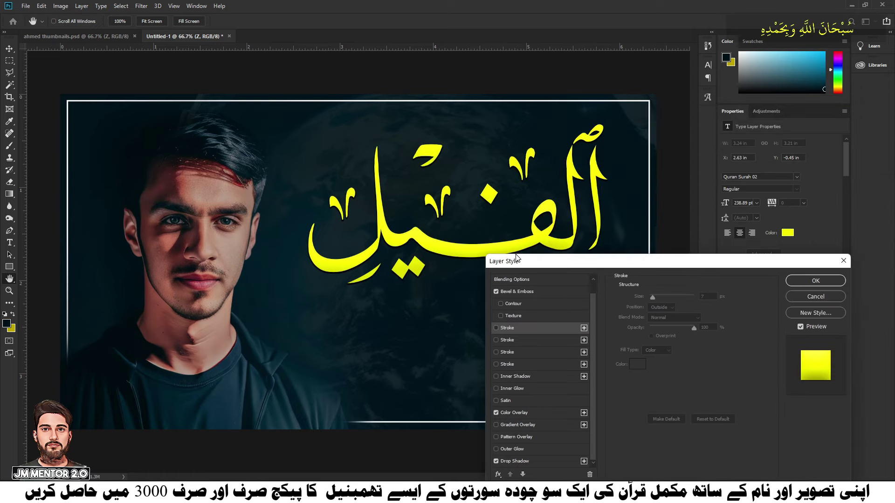
click(530, 293)
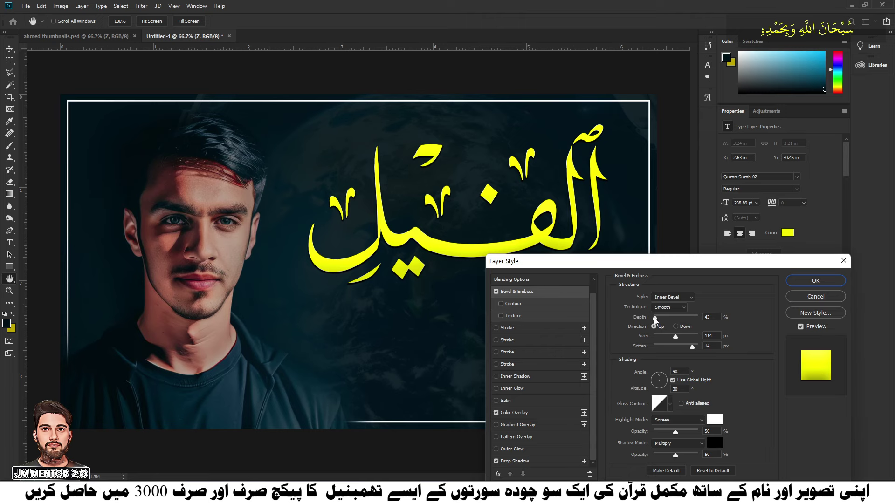
drag(666, 319, 670, 322)
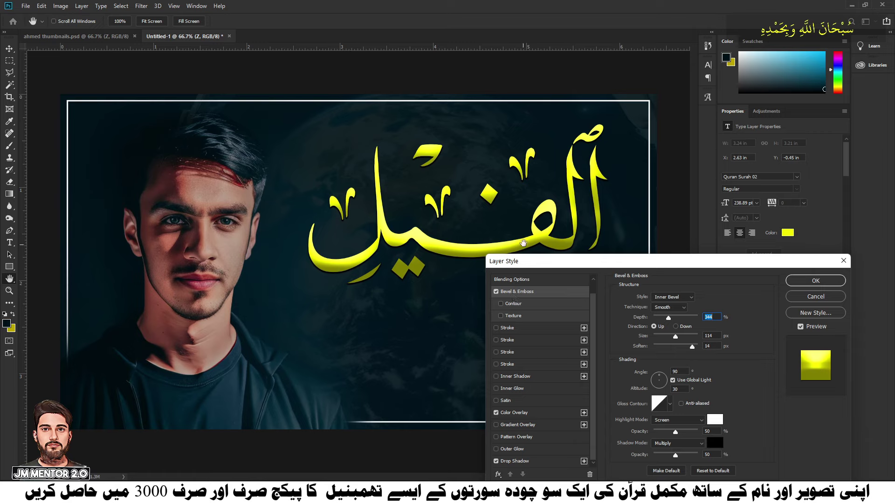
click(797, 283)
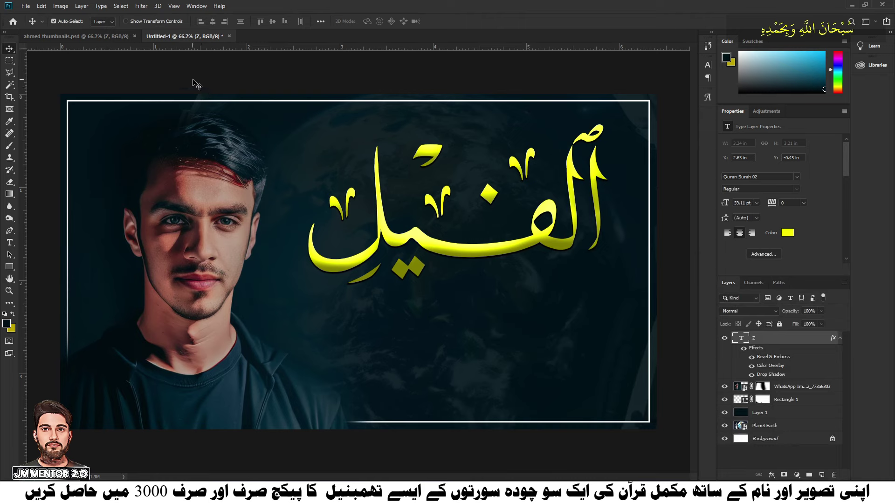
Draw a horizontal line beneath the title with the Line Tool
click(196, 83)
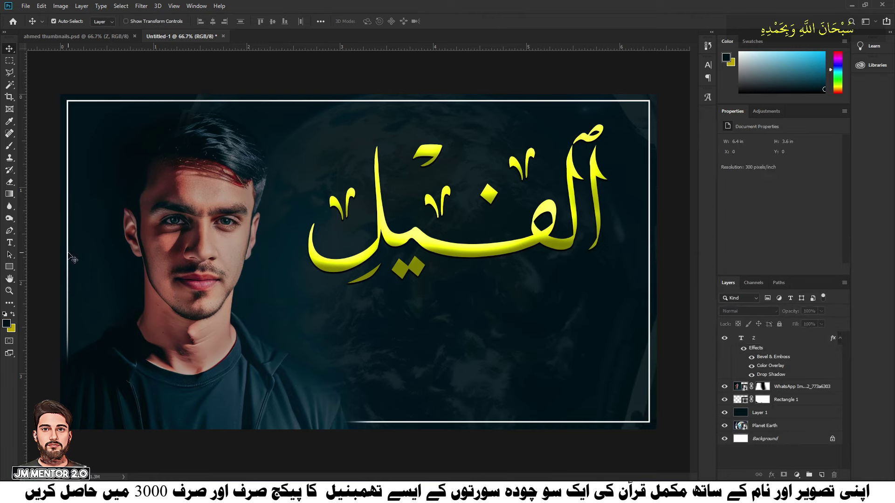
click(8, 269)
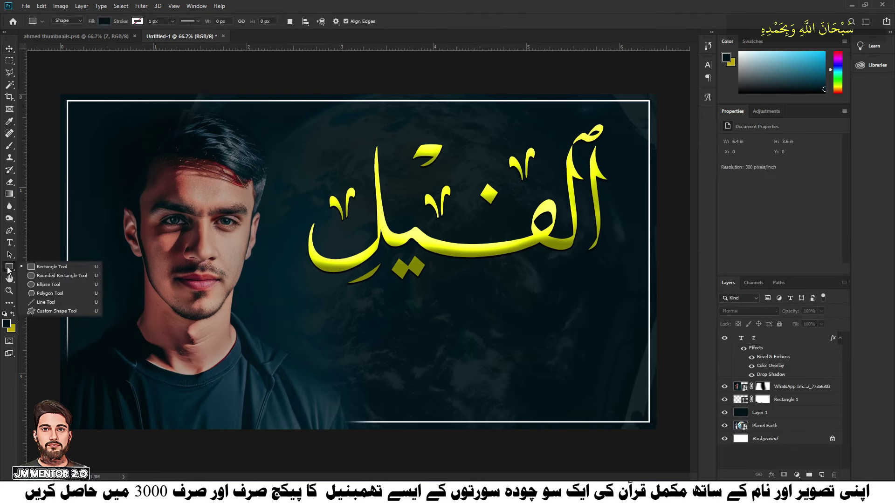
click(45, 302)
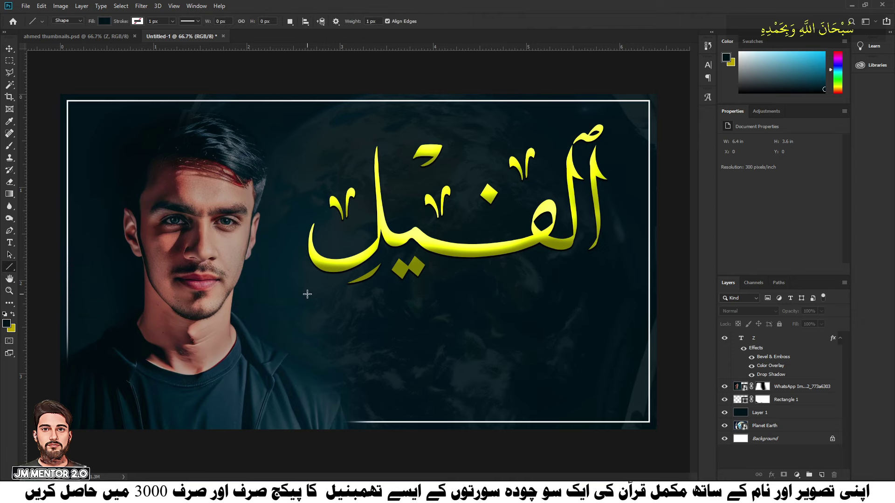
drag(306, 290, 604, 289)
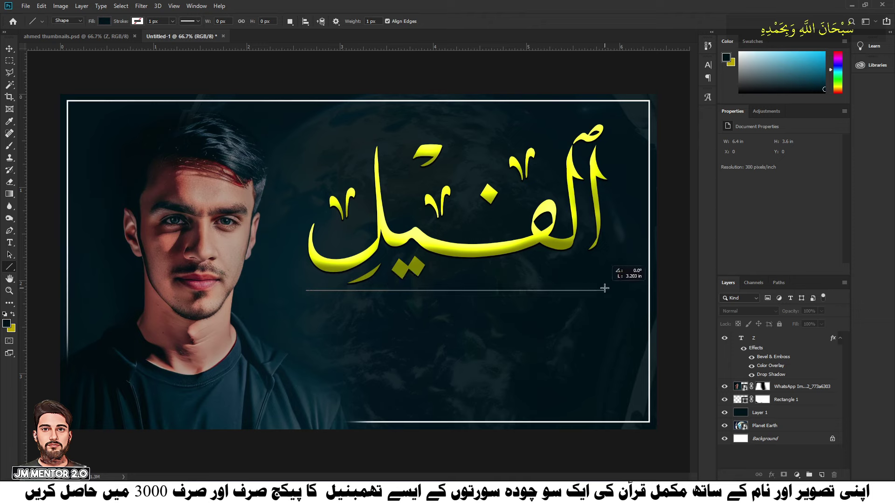
drag(604, 289, 605, 290)
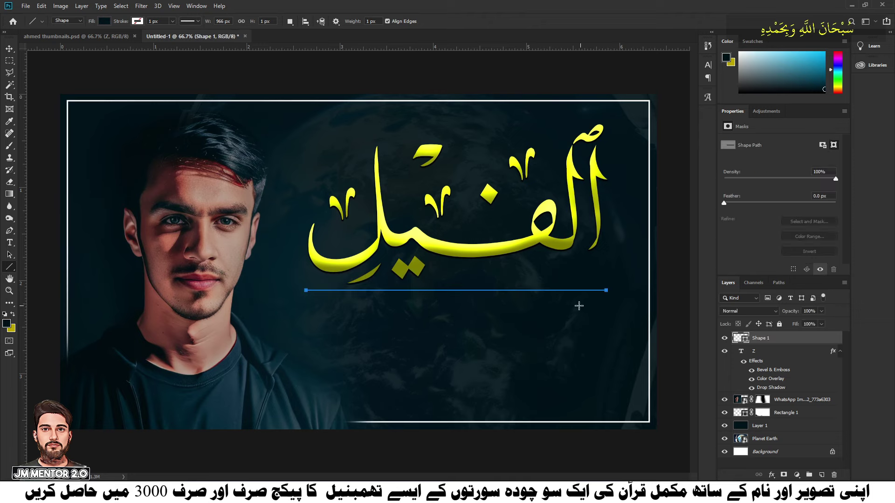
Give the line a 5 px yellow stroke and select its Shape 1 layer
click(173, 21)
drag(172, 32, 173, 32)
drag(159, 20, 145, 21)
text(5)
click(137, 21)
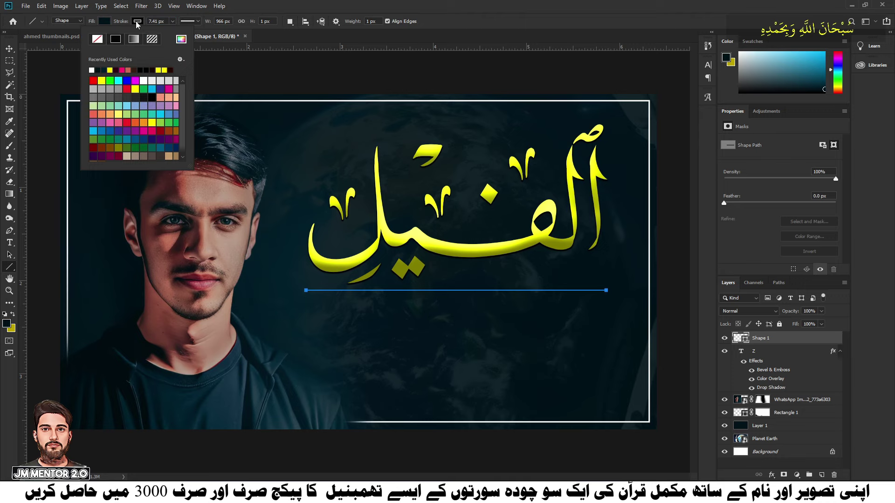
click(111, 71)
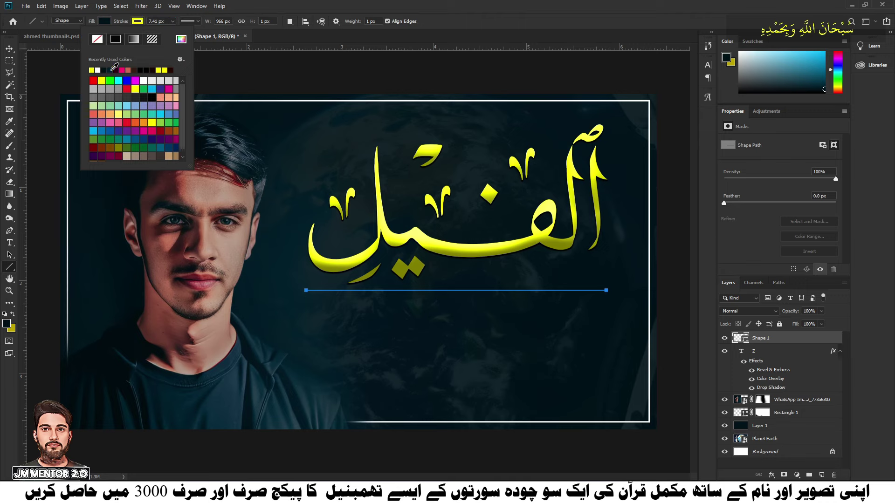
click(10, 50)
click(349, 298)
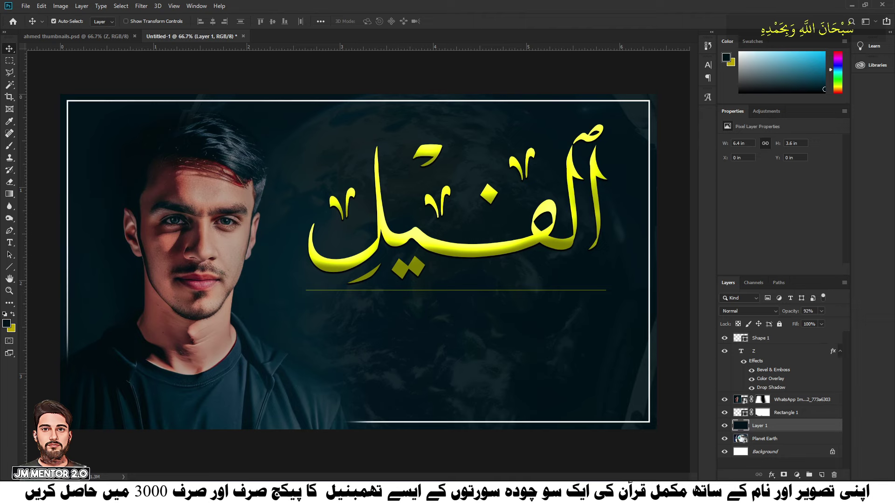
click(774, 339)
Add a Color Overlay to the divider line's layer style
right_click(774, 340)
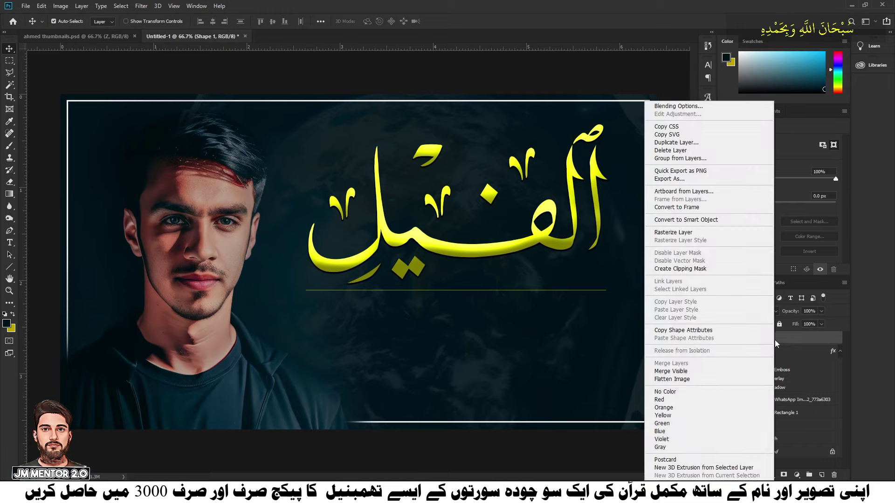
click(676, 108)
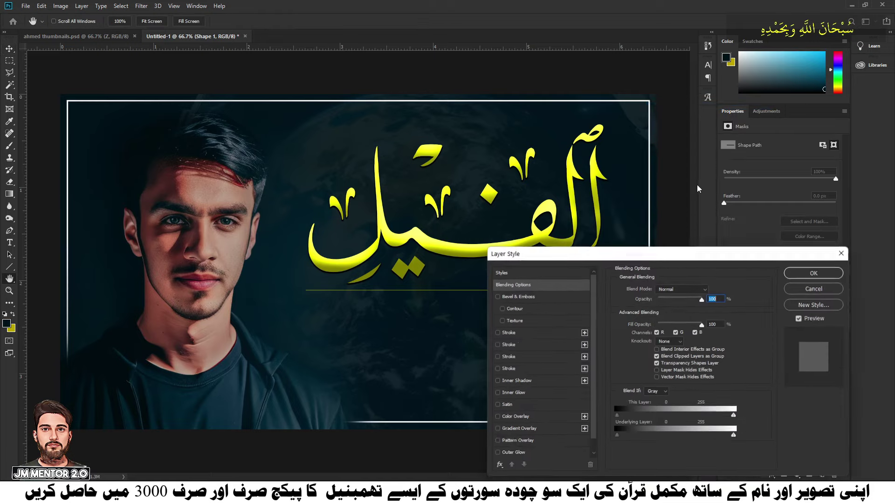
drag(652, 313, 695, 130)
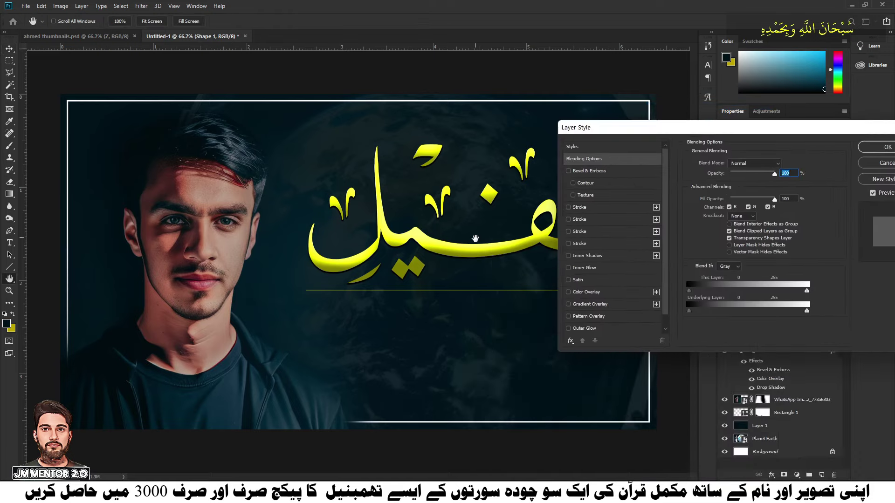
click(568, 292)
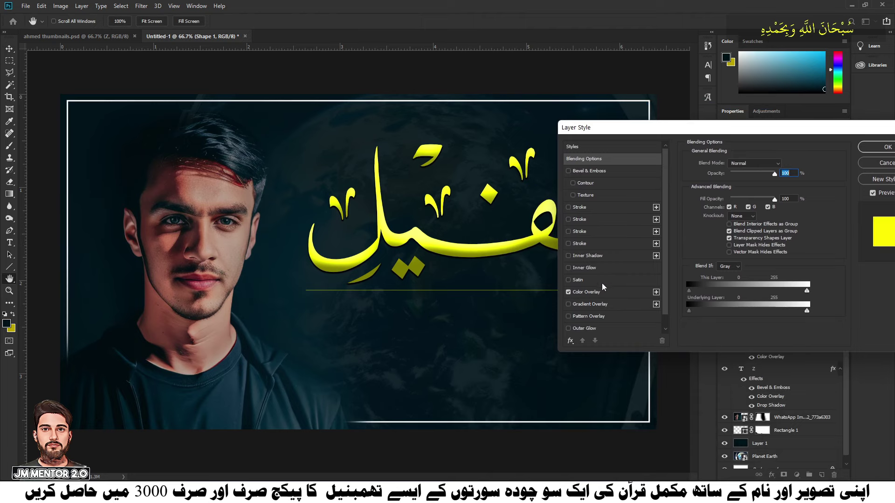
Give the divider a yellow (ffff00) stroke of 6 px
click(586, 209)
click(710, 230)
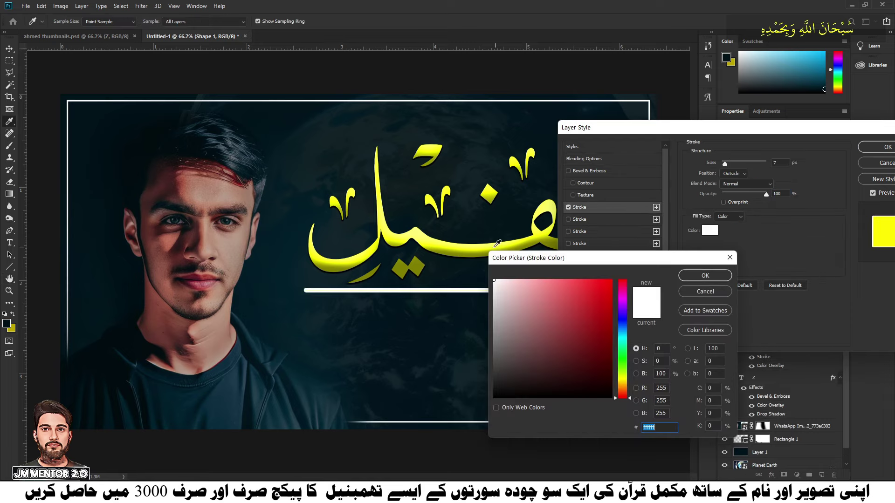
click(484, 249)
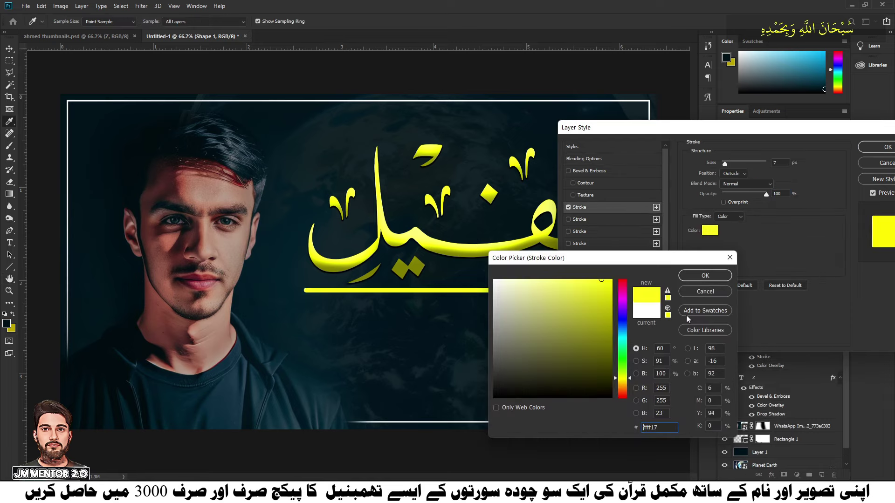
drag(658, 427, 595, 425)
text(ff)
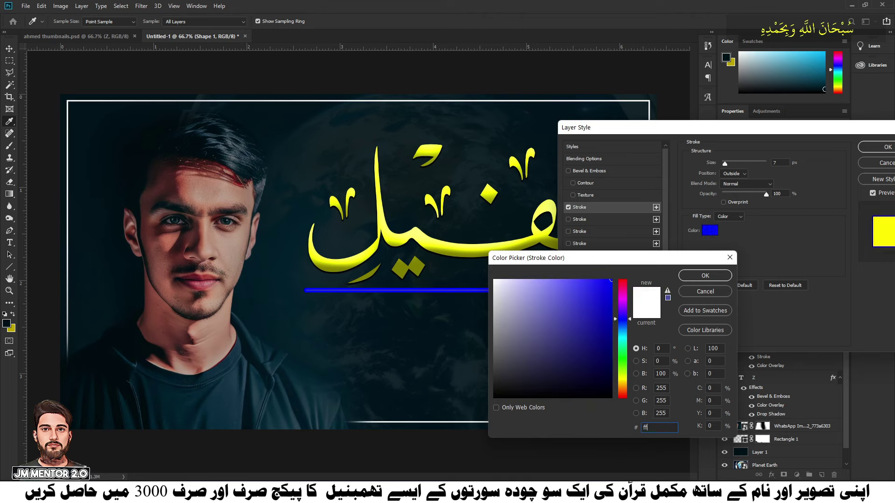
text(ff00)
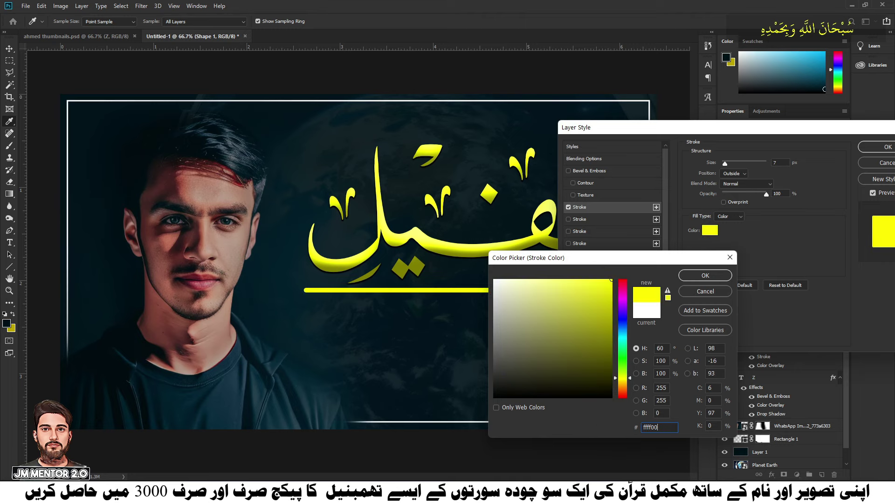
click(705, 275)
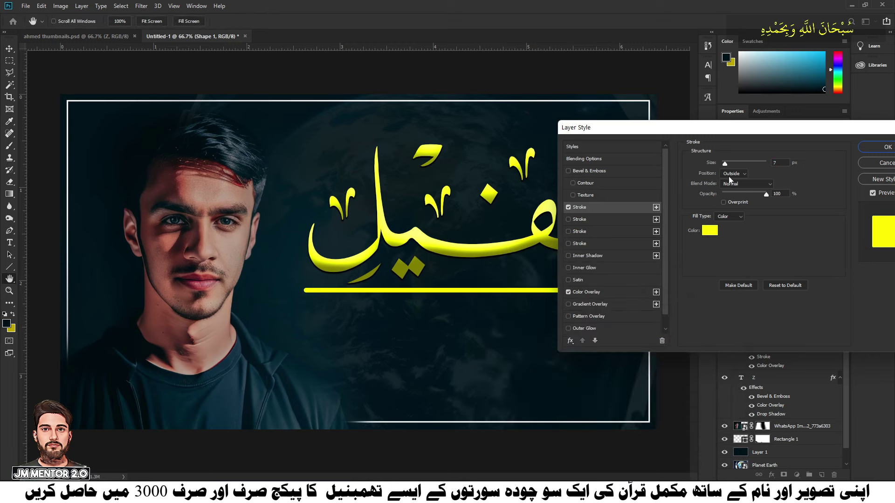
drag(726, 164, 724, 164)
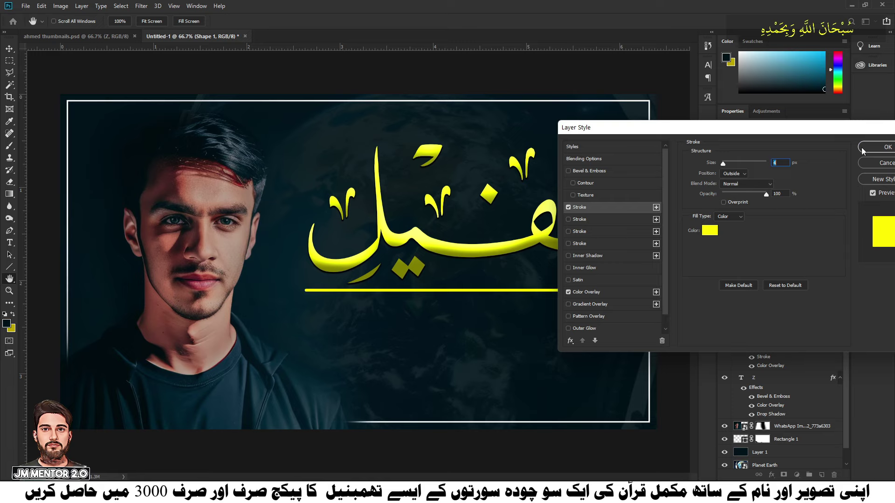
Add a Stroke Emboss bevel to the divider and apply the styling
click(568, 171)
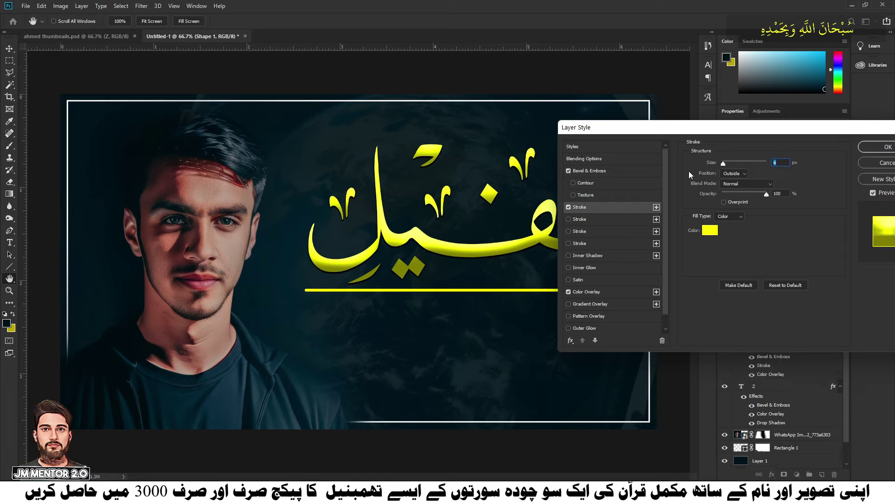
click(589, 171)
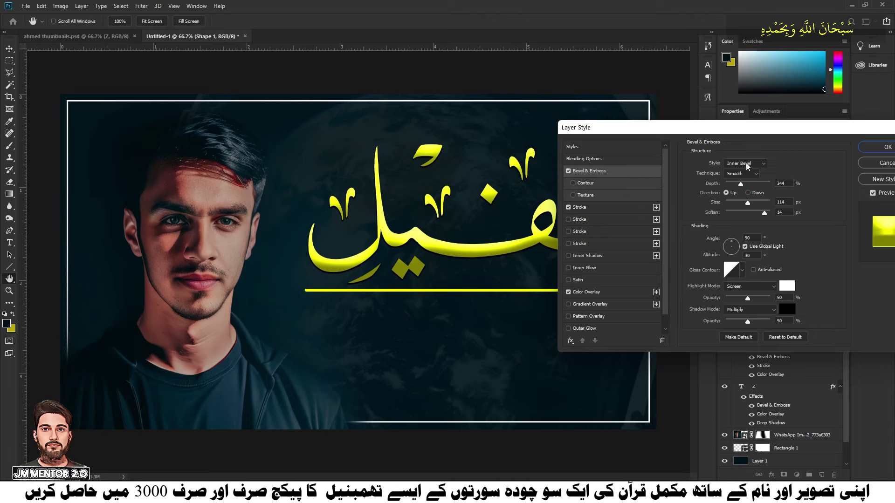
click(739, 167)
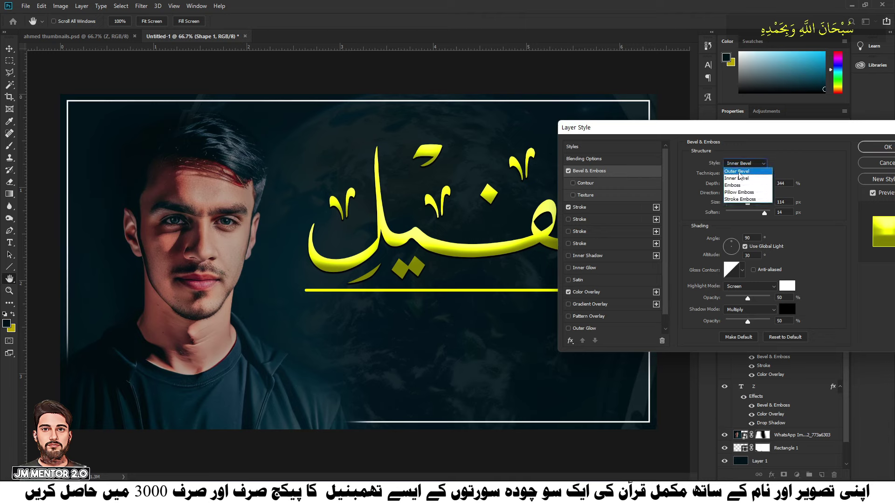
click(737, 201)
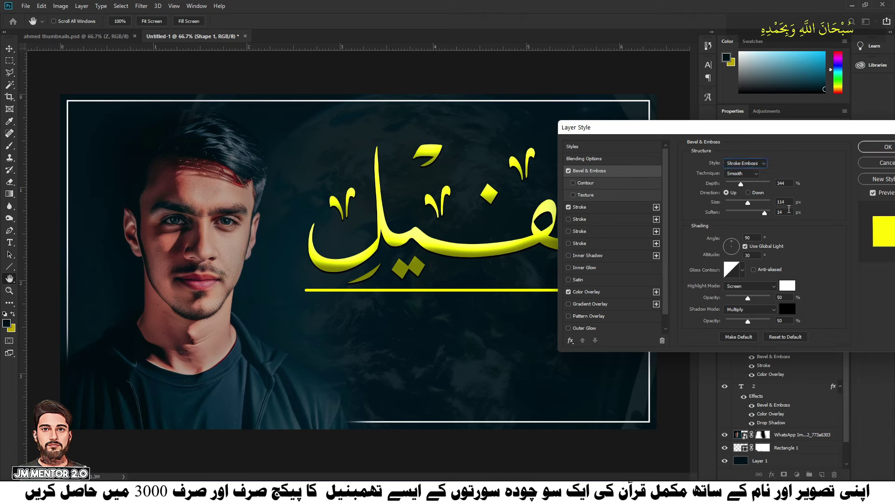
click(874, 148)
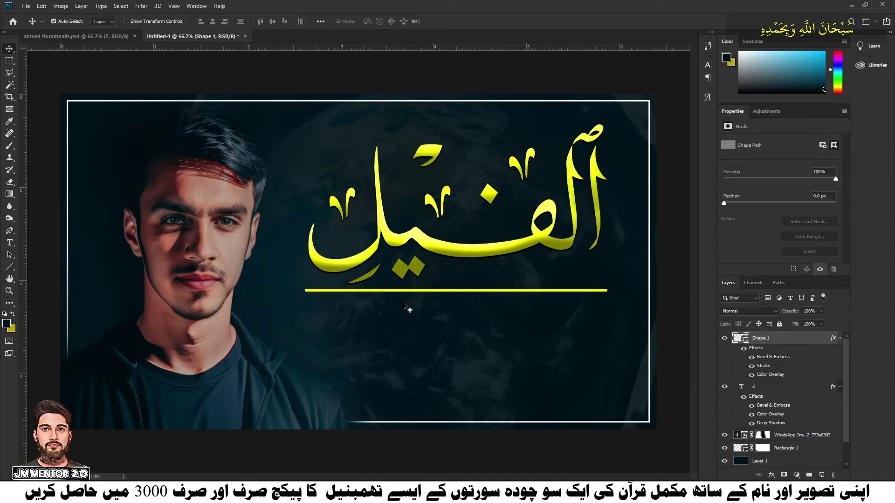
Create a new empty layer above the divider and start a text line below it
drag(417, 293, 418, 293)
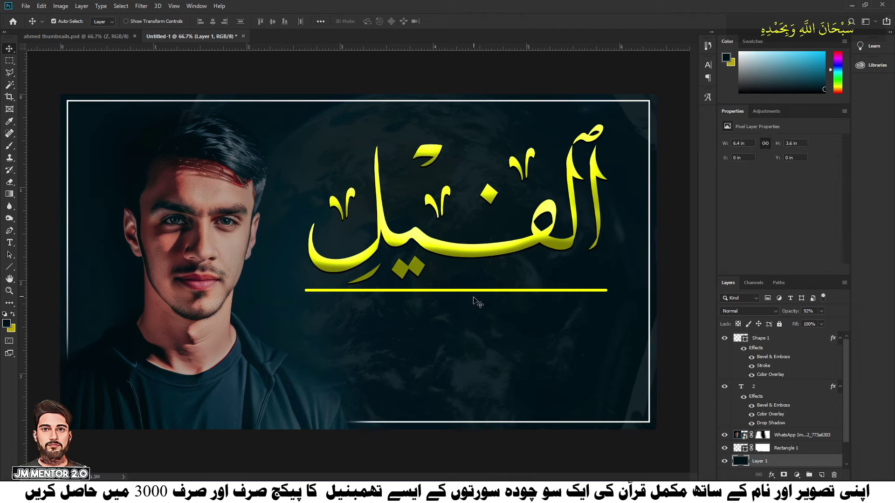
click(681, 185)
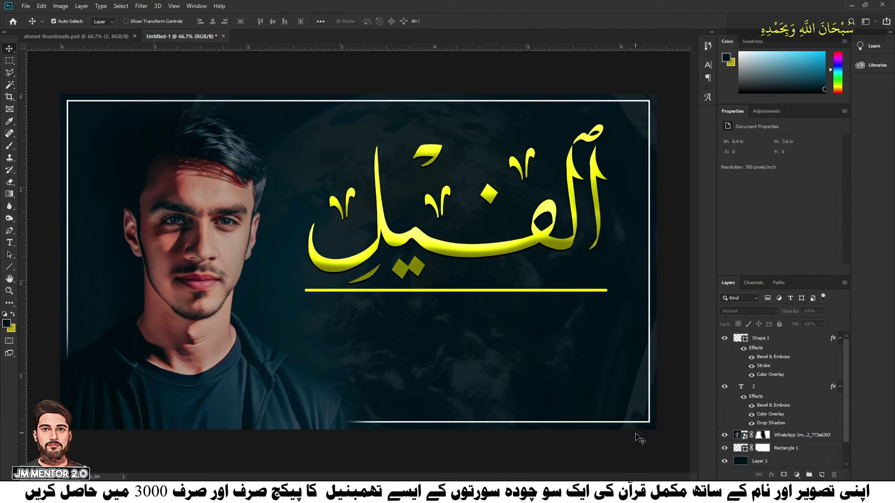
click(784, 340)
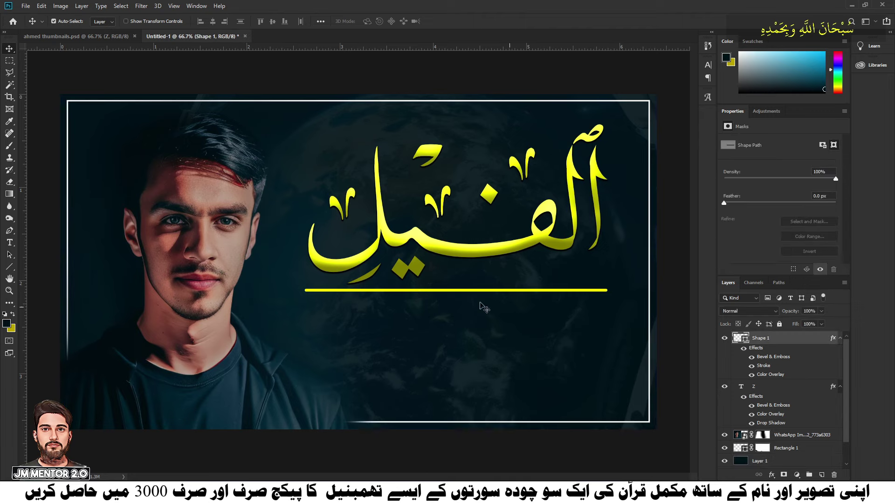
click(821, 475)
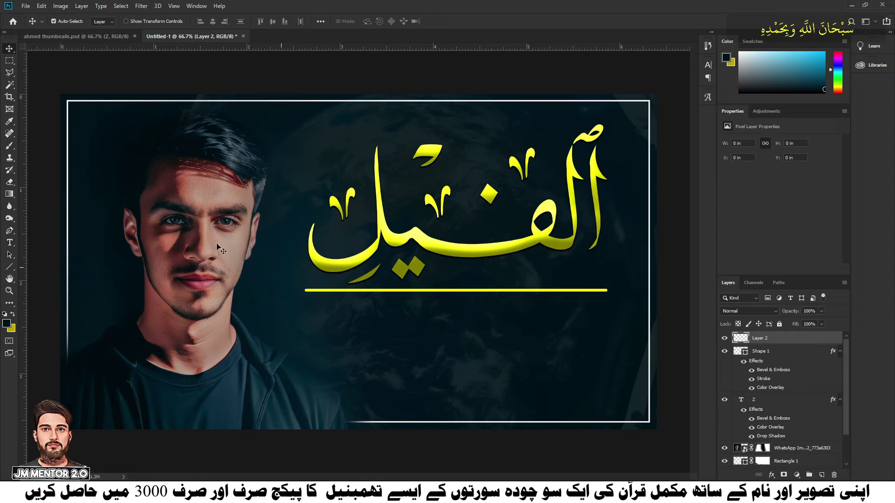
click(10, 242)
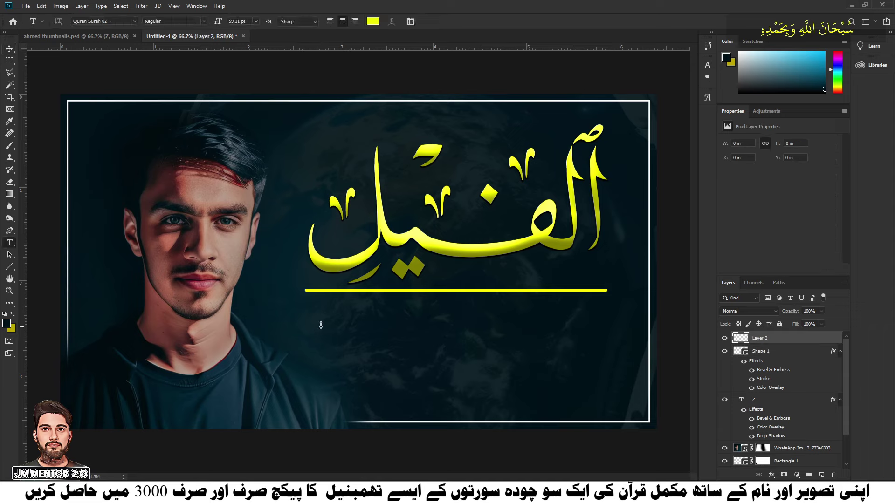
click(382, 363)
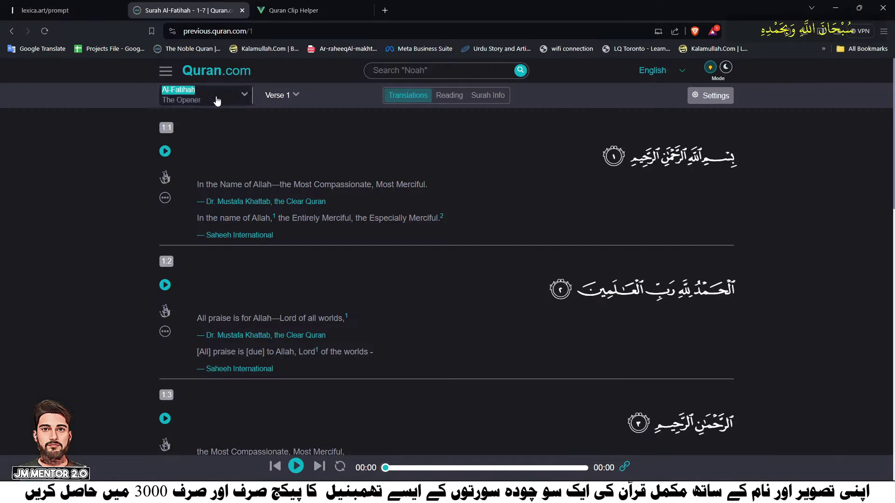
Load surah 105 on Quran.com, copy the name Al-Fil, and return to Photoshop
text(105)
key(Return)
drag(161, 90, 179, 91)
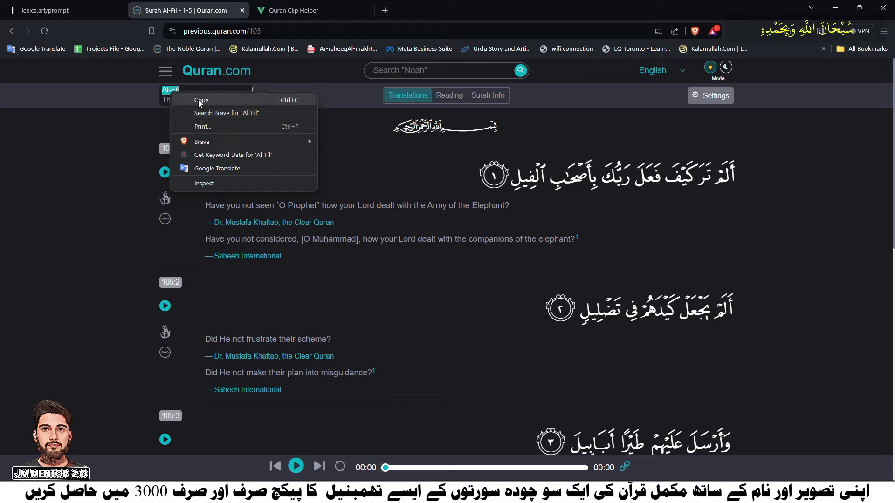
click(198, 99)
key(alt+Tab)
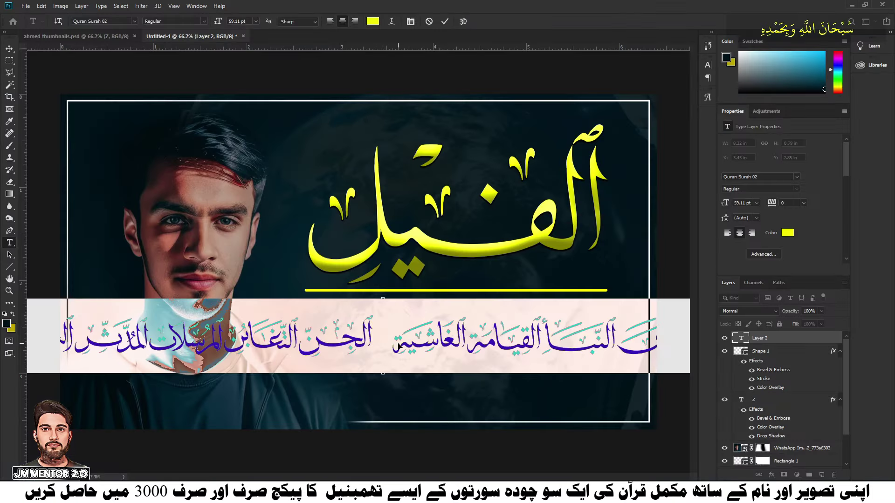
Paste AL-FIL as text in Point Panther DEMO Bold and position it below the divider
key(ctrl+v)
key(ctrl+a)
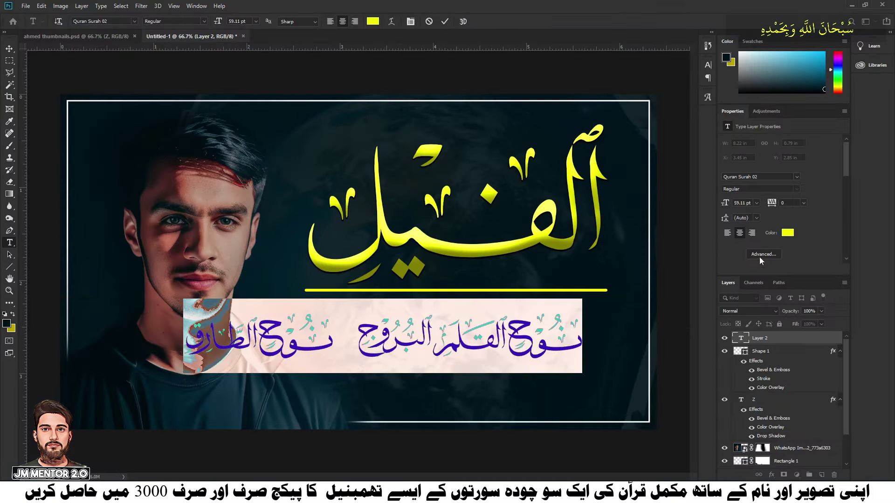
click(796, 177)
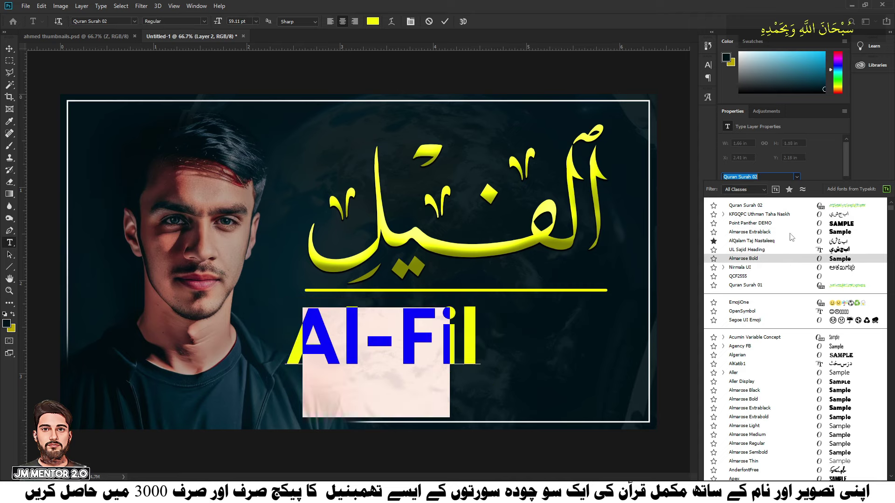
click(790, 224)
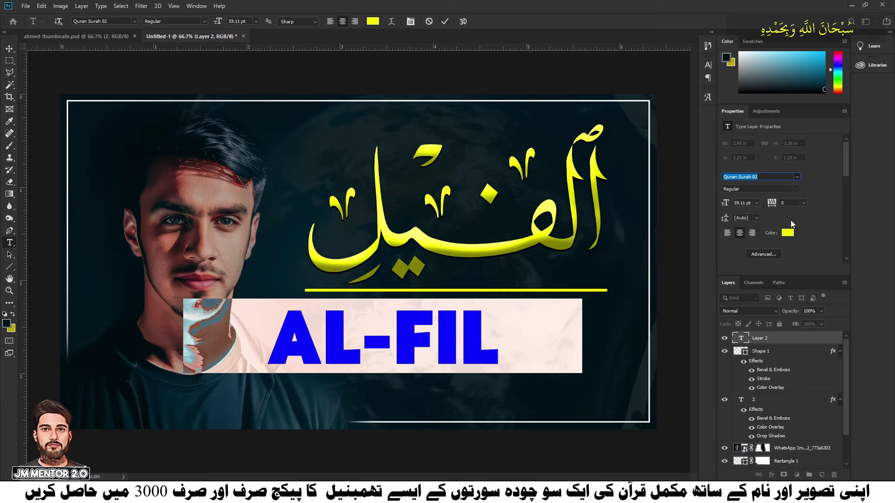
click(9, 48)
mouse_move(417, 349)
mouse_down()
mouse_move(498, 344)
mouse_move(489, 343)
mouse_up()
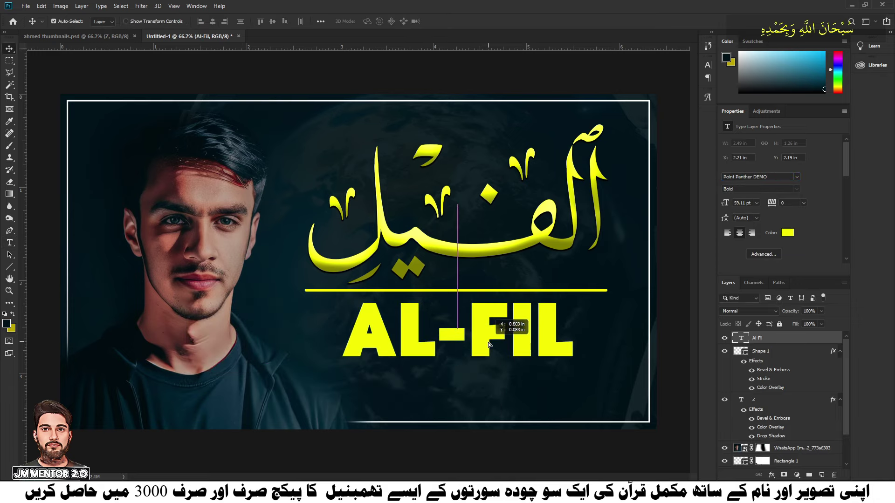
Copy the Arabic title layer Z's style and paste it onto the Al-Fil layer
click(495, 256)
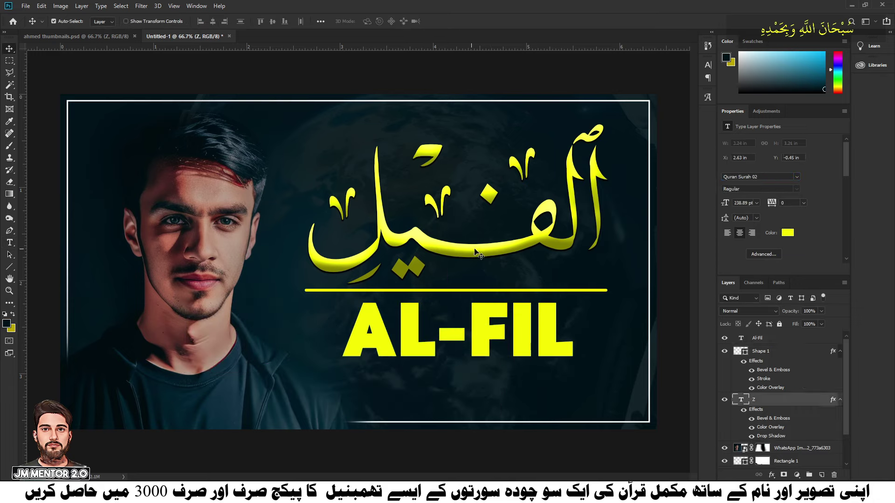
right_click(784, 403)
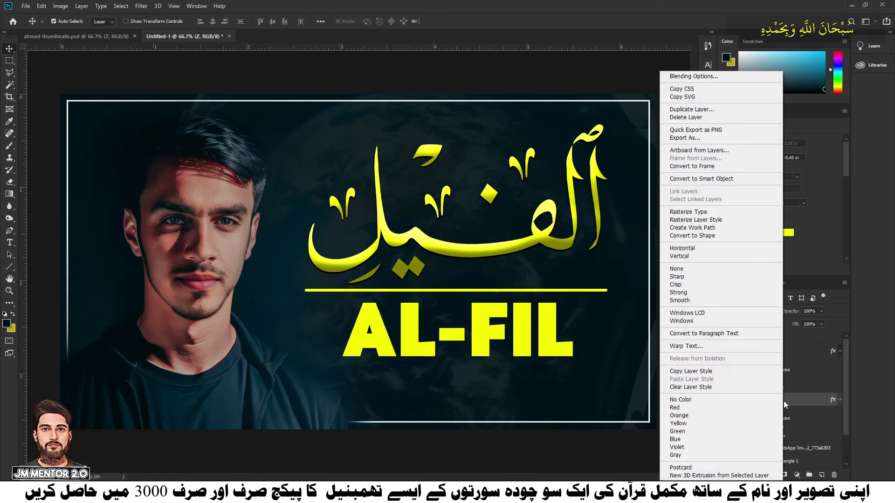
click(688, 372)
click(526, 338)
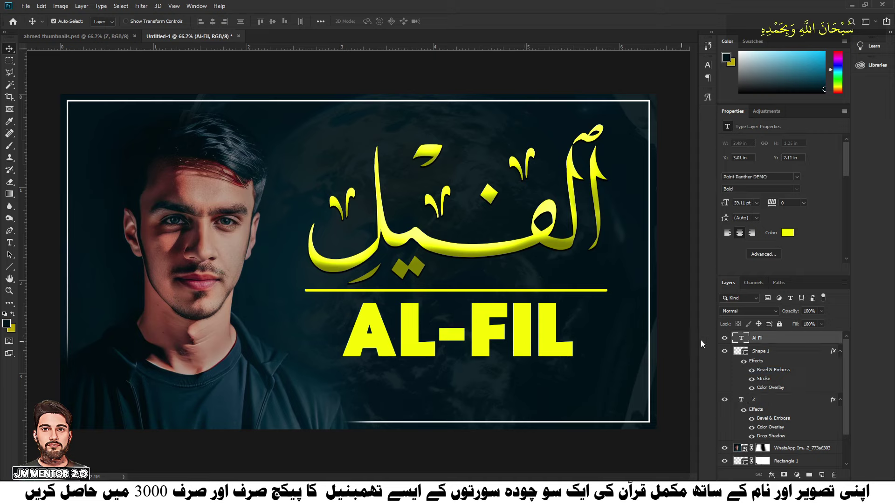
right_click(774, 339)
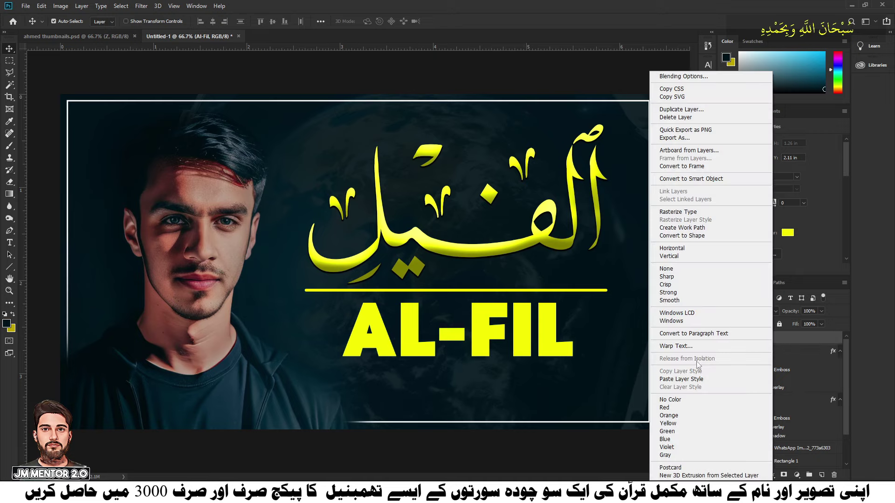
click(700, 376)
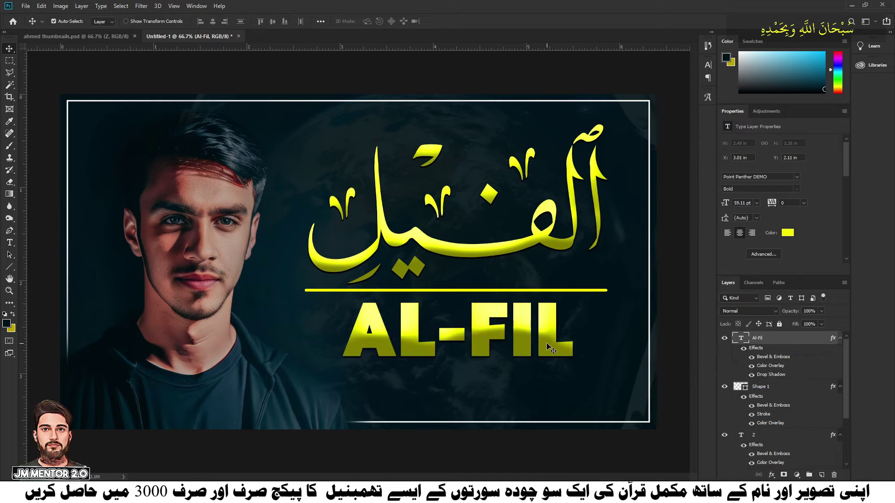
Enlarge AL-FIL to span the divider and reduce its bevel depth to 105
key(ctrl+t)
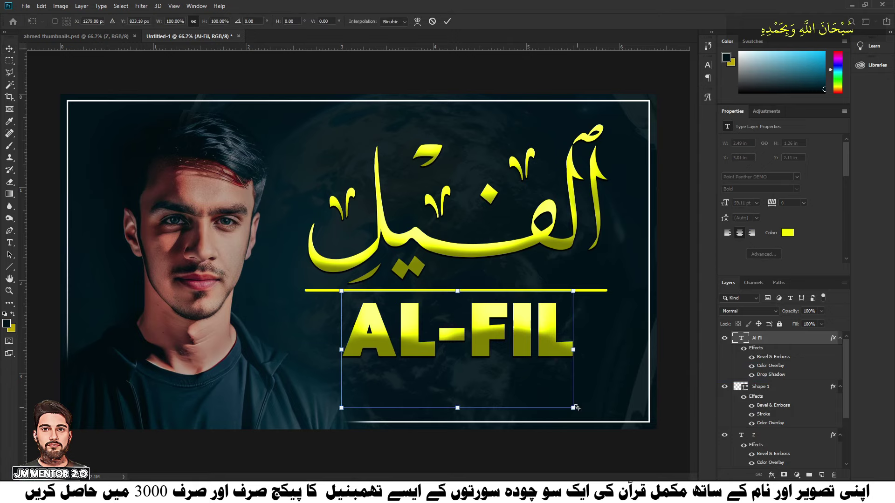
drag(577, 408, 610, 425)
drag(342, 291, 324, 283)
drag(414, 332, 416, 336)
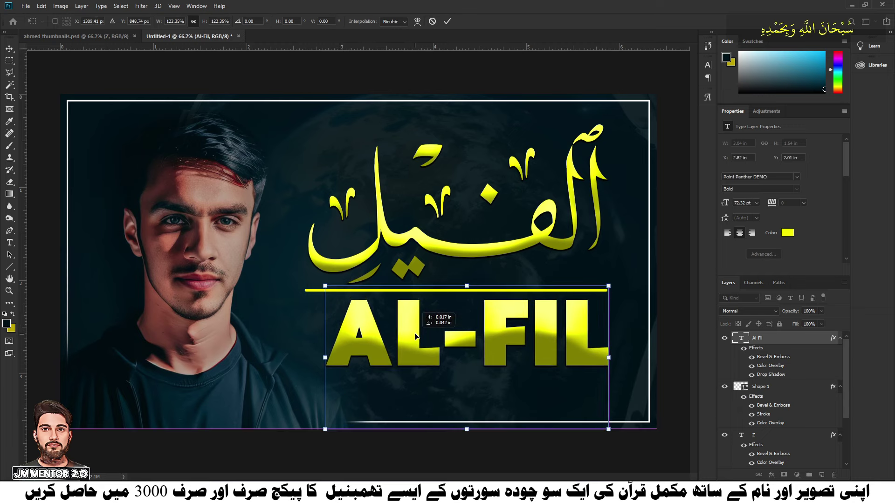
key(Return)
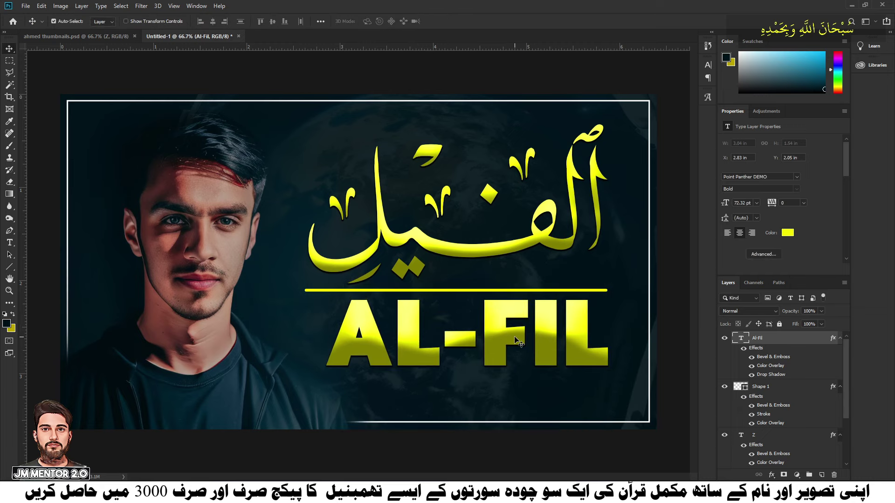
double_click(768, 358)
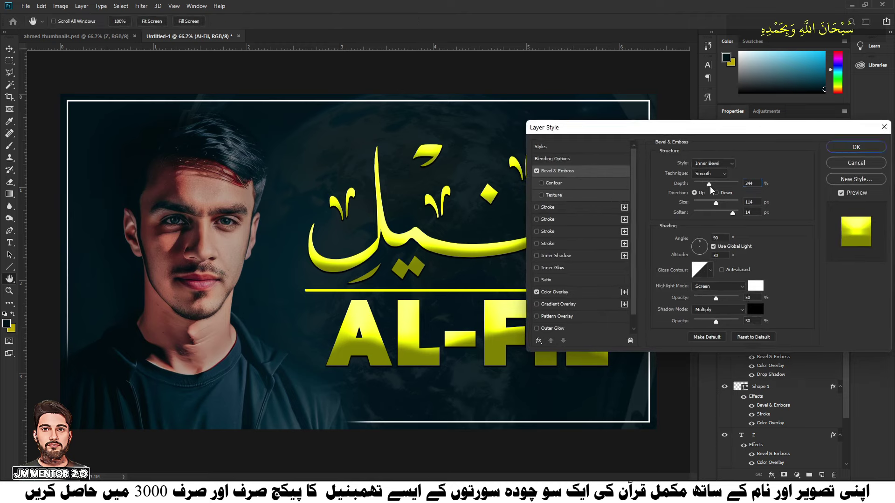
drag(710, 187, 699, 187)
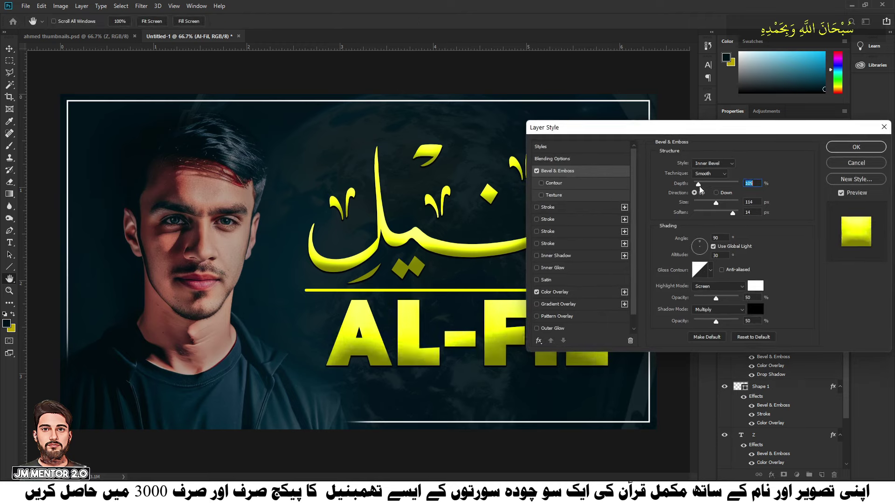
click(837, 147)
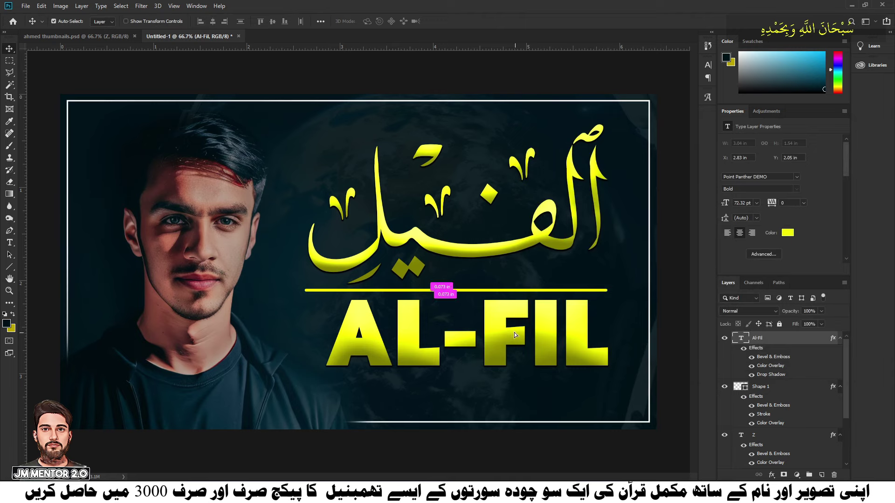
Set the Al-Fil layer's Color Overlay colour to white (ffffff)
click(209, 87)
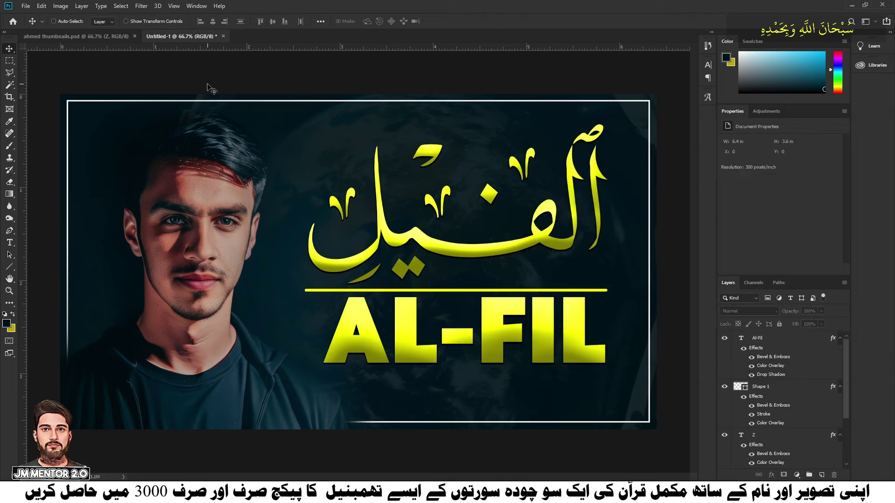
ctrl+click(493, 335)
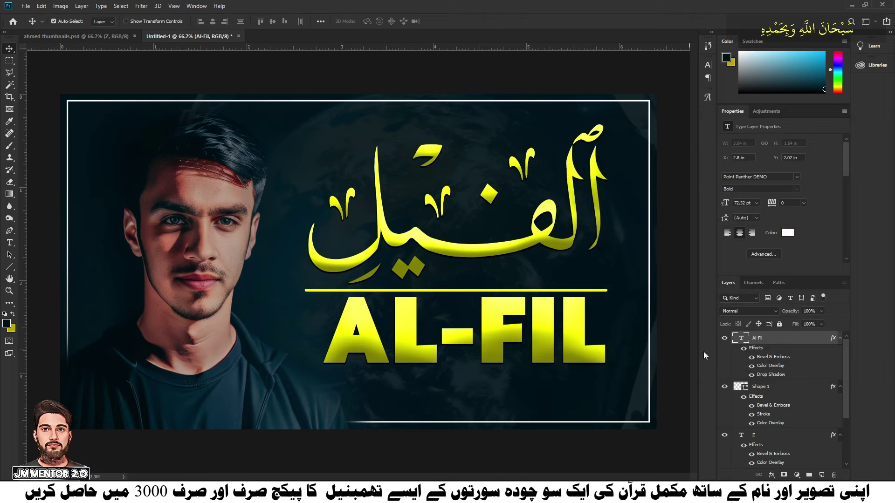
double_click(775, 366)
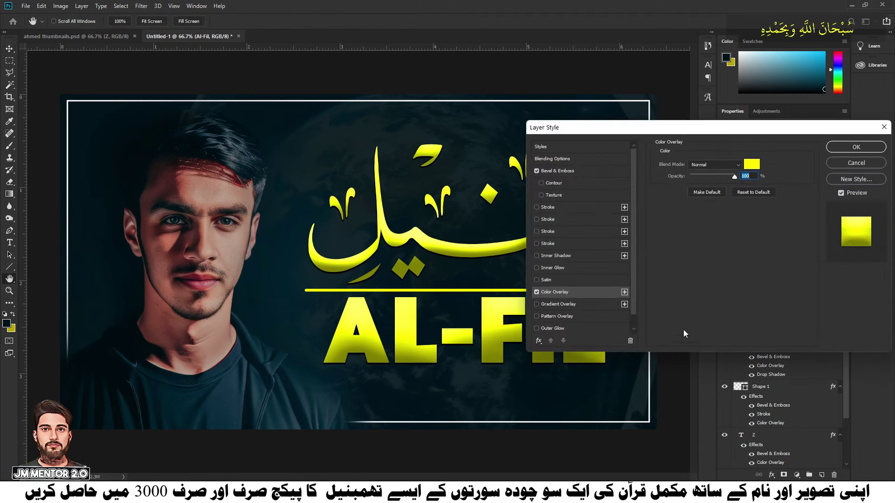
click(751, 164)
text(ffffff)
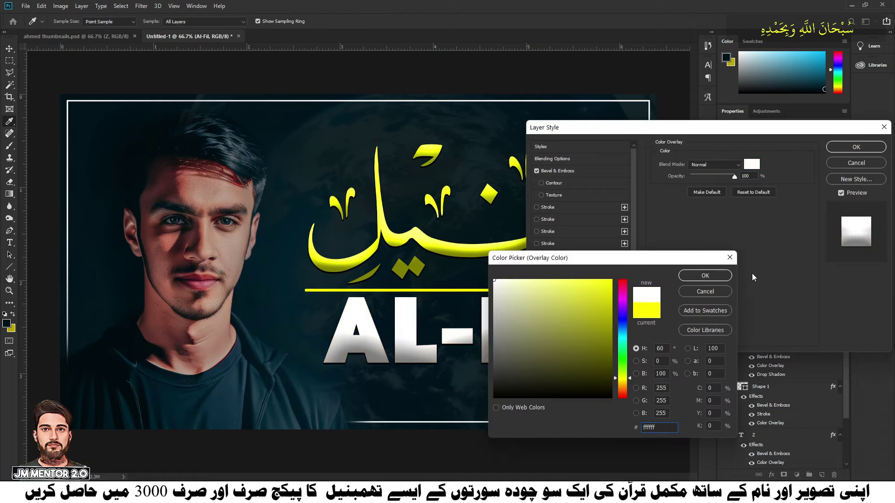
click(713, 275)
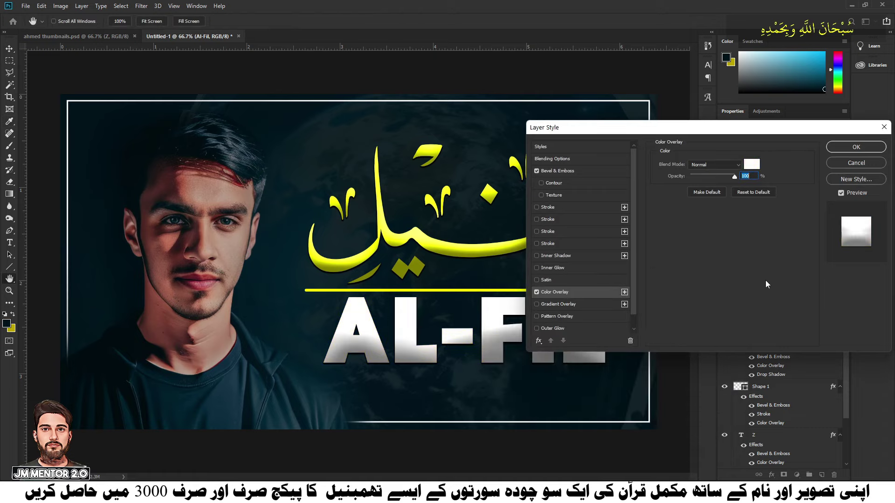
click(834, 148)
key(v)
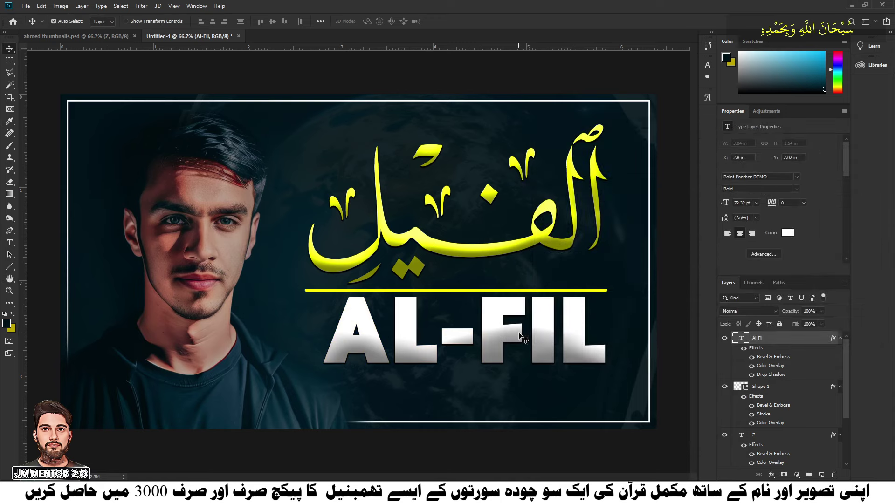
Drag the translation, name and icon layers from ahmed thumbnails.psd into the thumbnail and position them
click(100, 38)
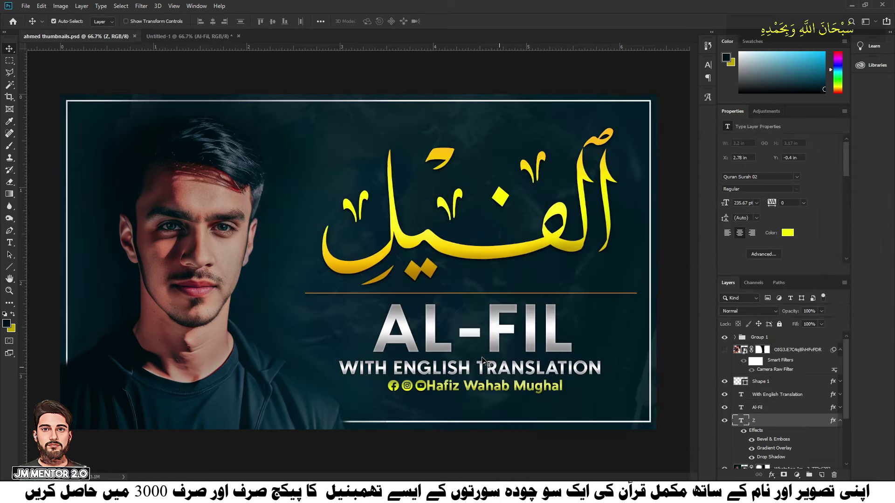
click(197, 37)
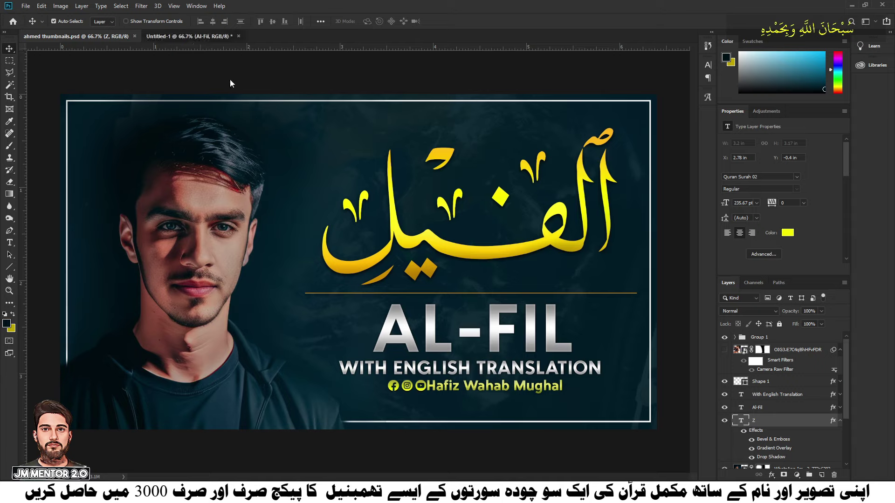
click(99, 37)
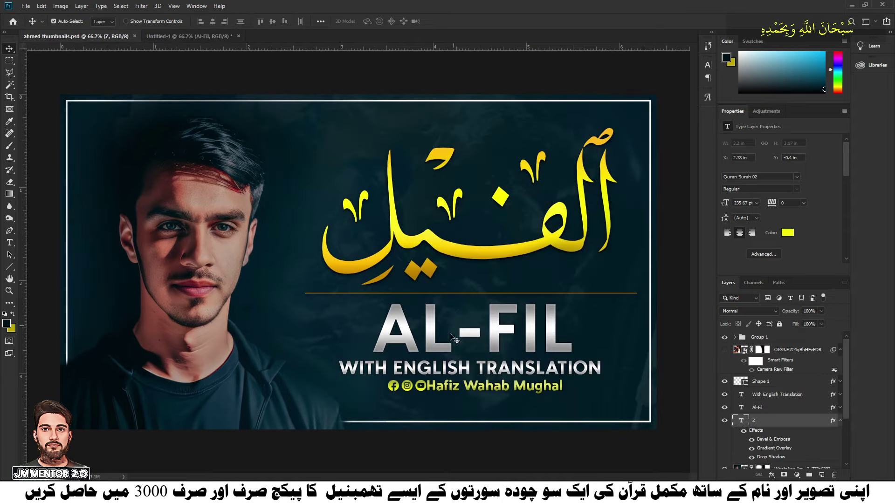
click(462, 372)
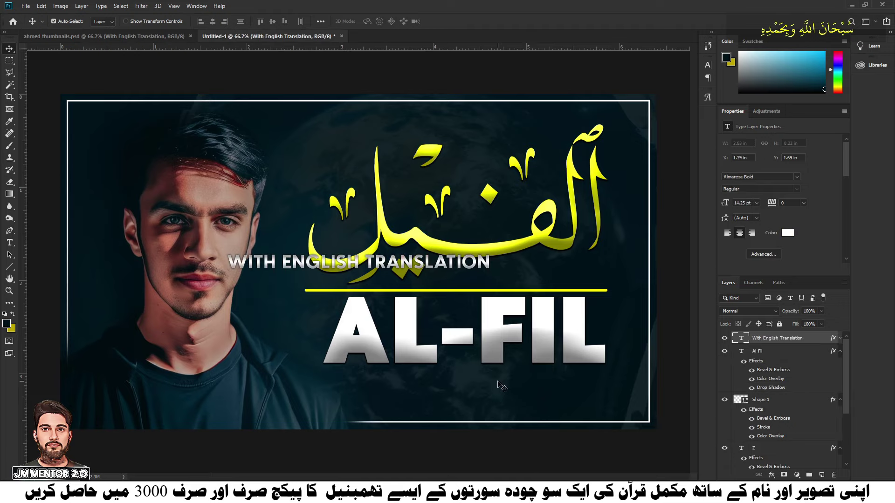
drag(258, 36, 441, 368)
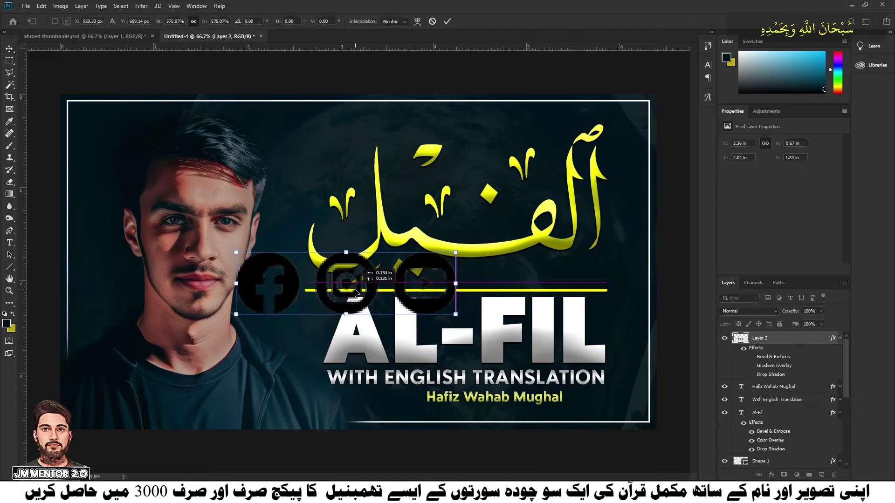
drag(357, 299, 346, 300)
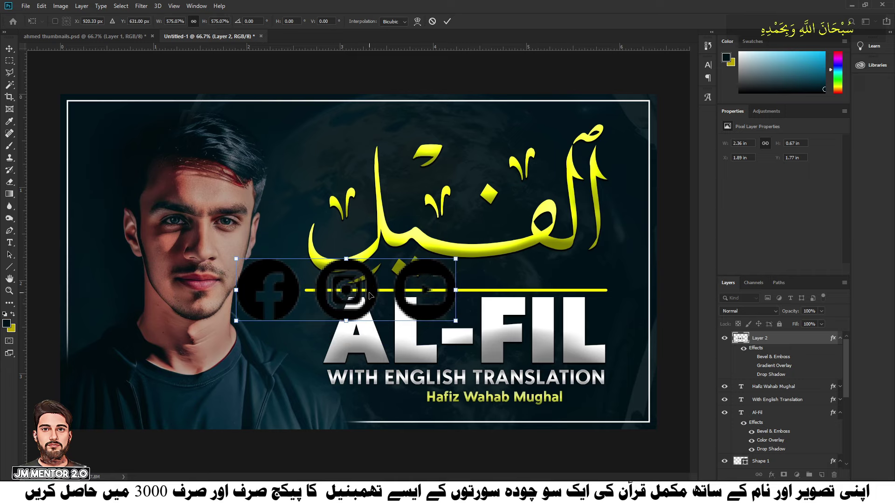
click(8, 49)
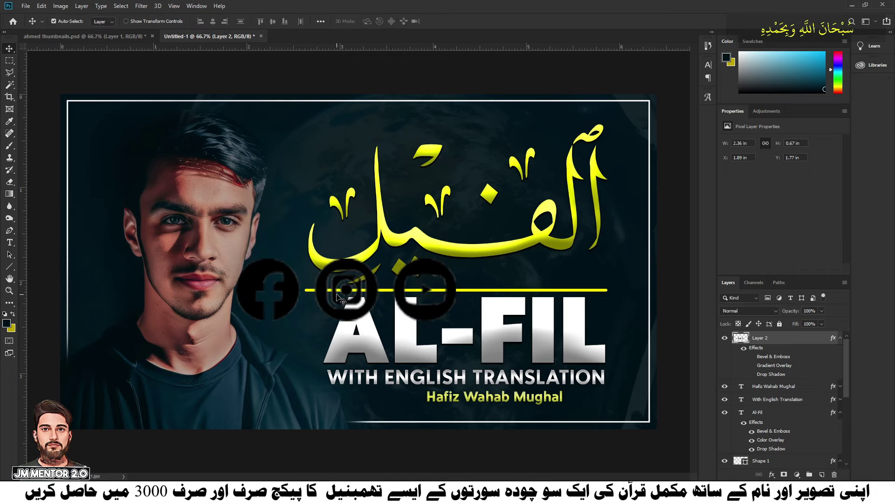
Style the social icons with Gradient Overlay, Bevel & Emboss and Drop Shadow, without Color Overlay
right_click(773, 340)
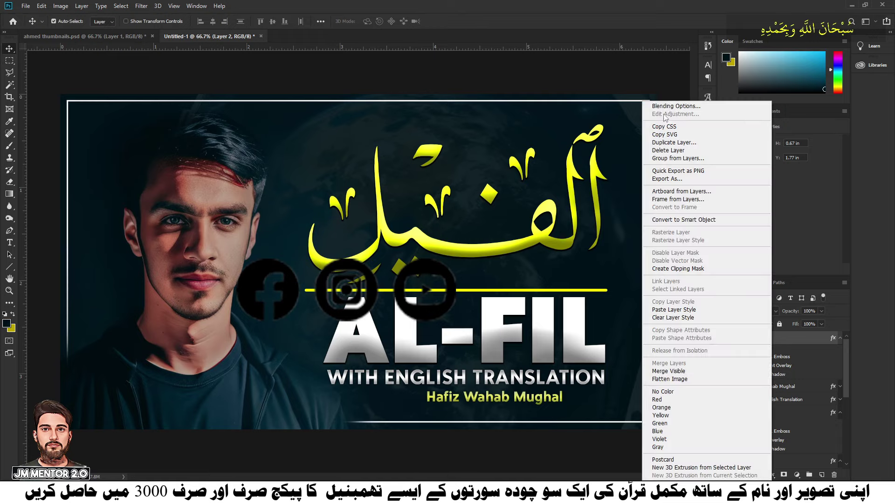
click(664, 106)
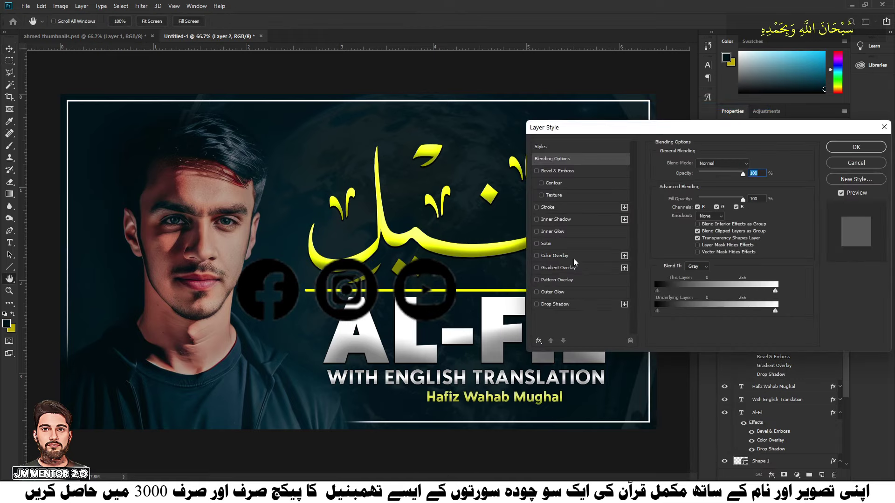
click(538, 257)
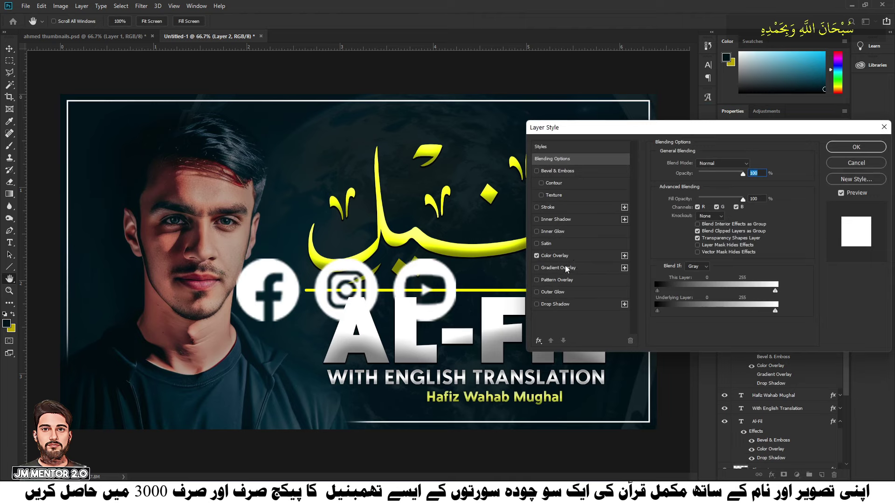
click(536, 256)
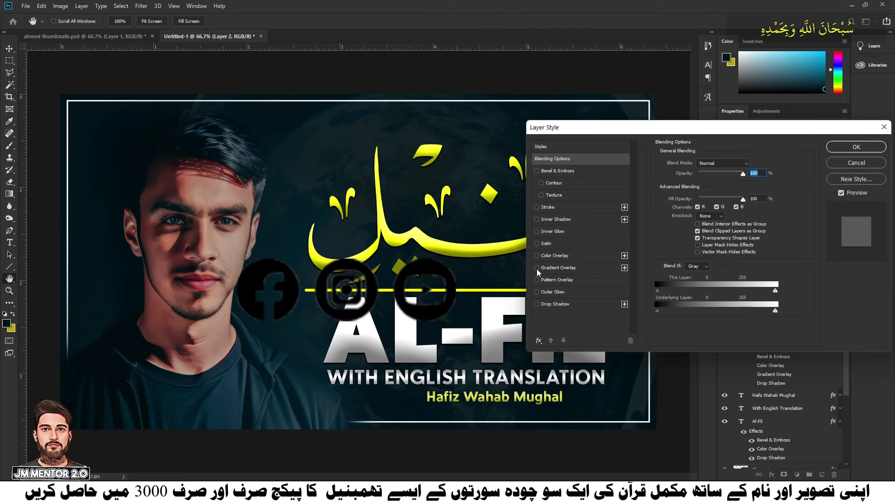
click(536, 268)
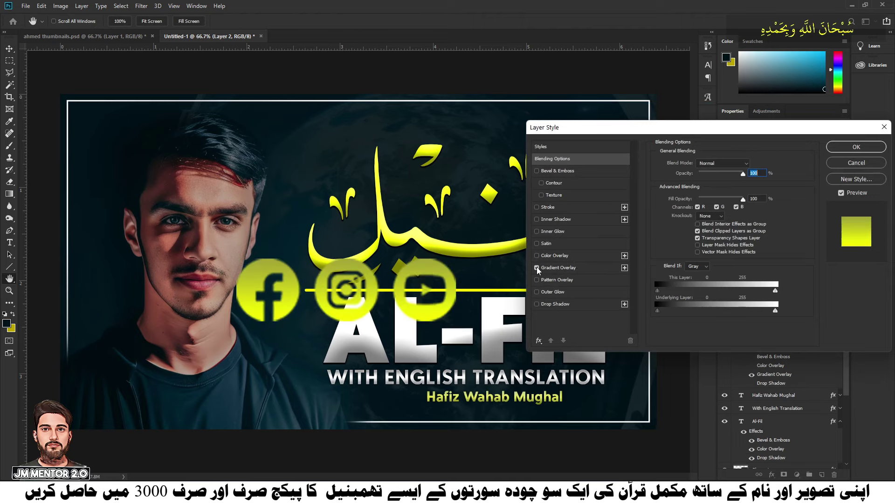
click(537, 171)
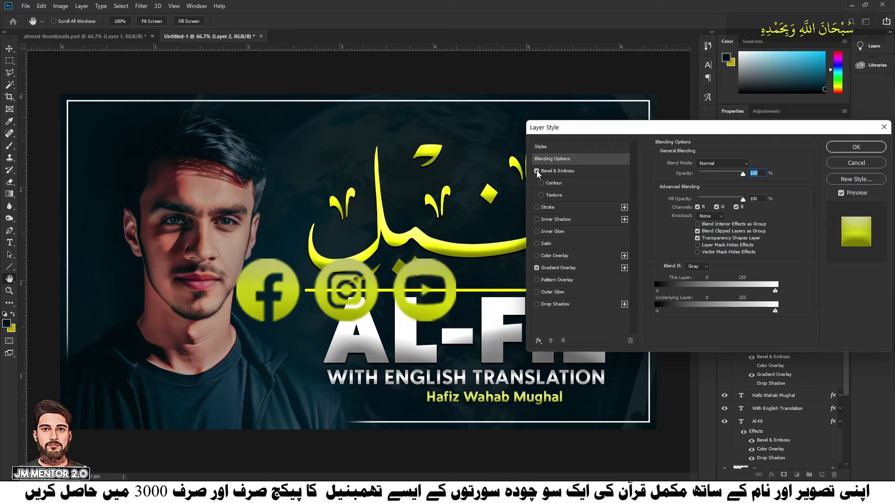
click(537, 304)
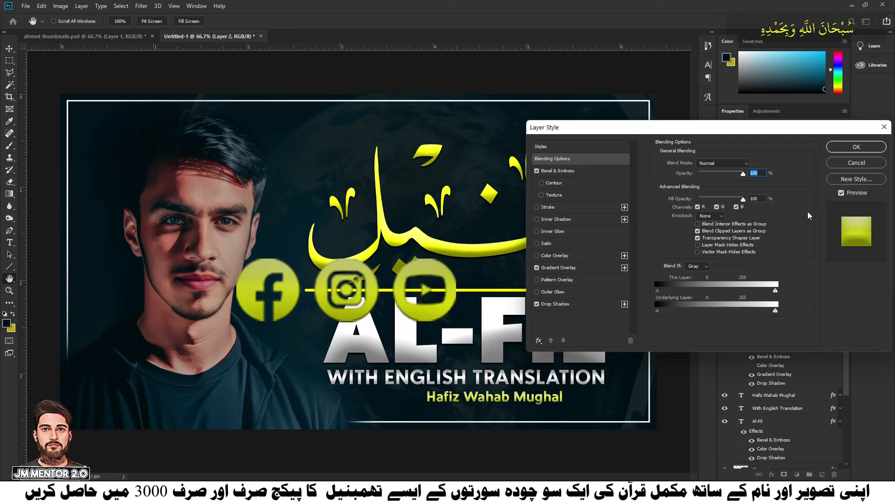
click(846, 149)
Scale the social icons down into a small row beside the creator-name line
key(ctrl+t)
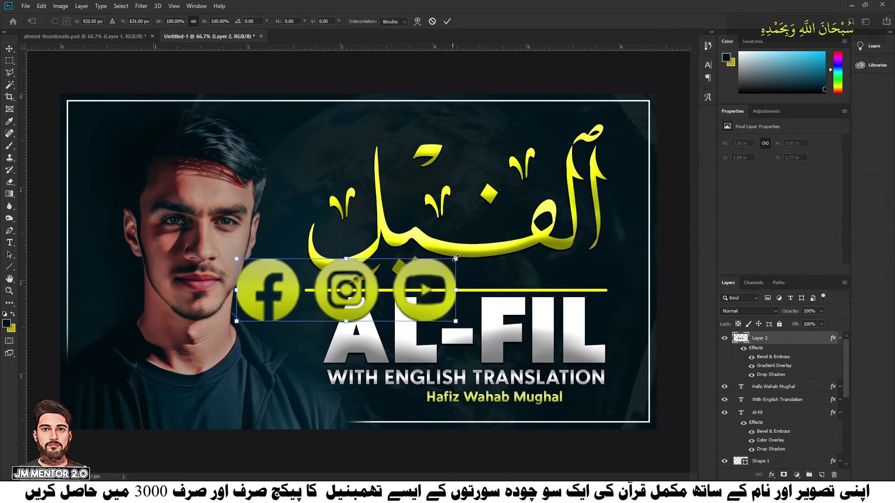
mouse_move(456, 259)
mouse_down()
mouse_move(307, 301)
mouse_move(372, 396)
mouse_move(361, 409)
mouse_move(402, 400)
mouse_up()
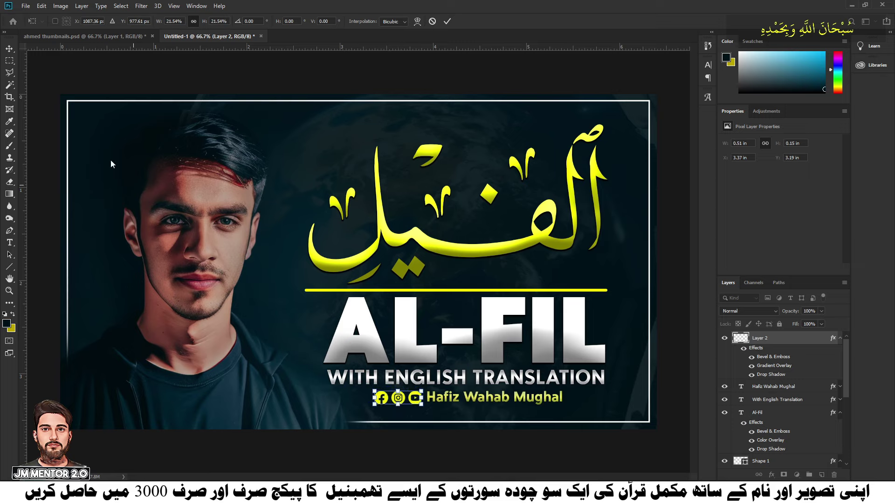
key(Return)
click(90, 86)
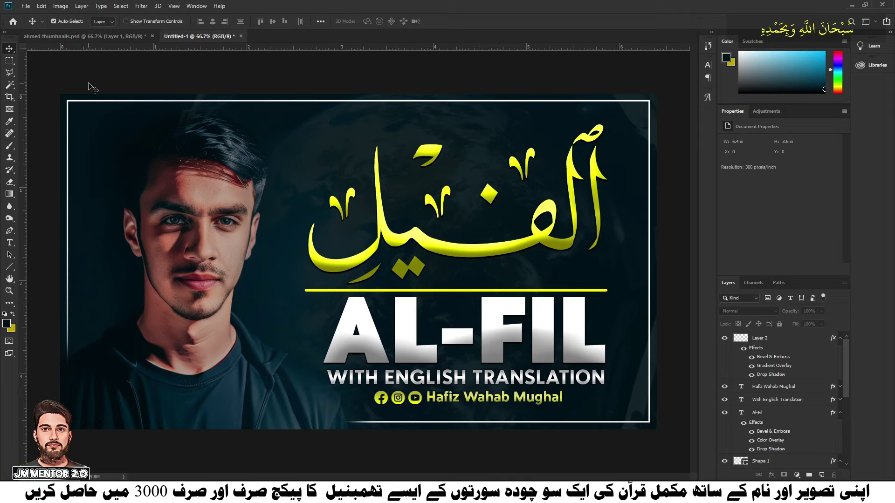
Replace the yellow Arabic title الفيل with الهمزة and commit the text edit
double_click(480, 251)
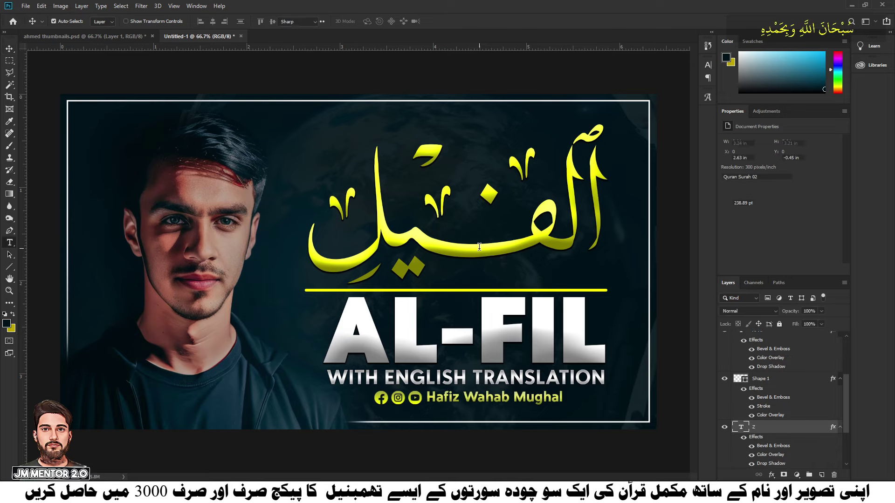
text(y)
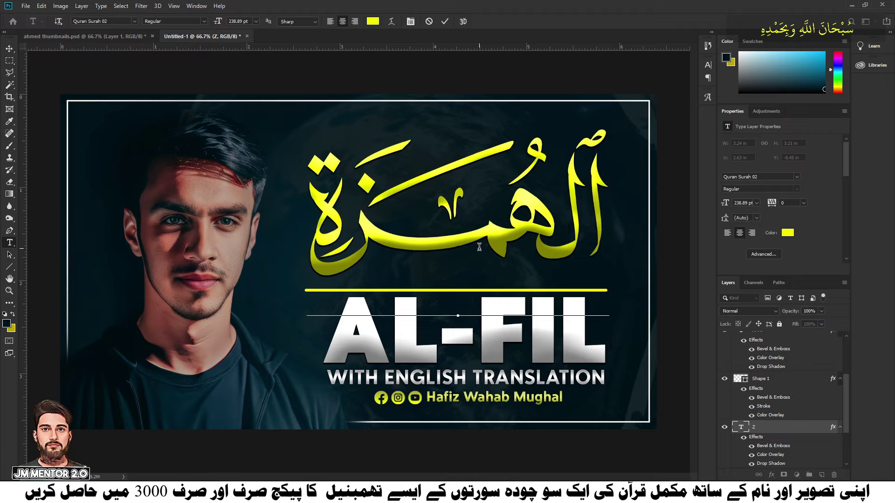
click(9, 48)
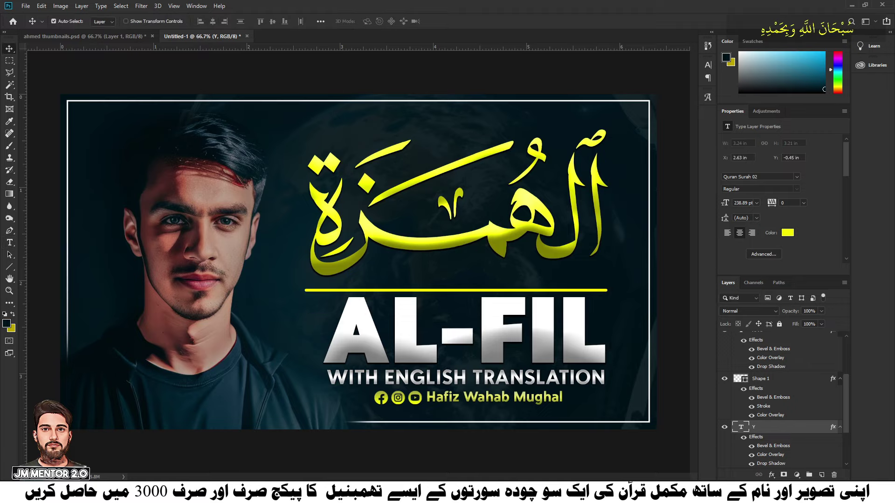
key(alt+Tab)
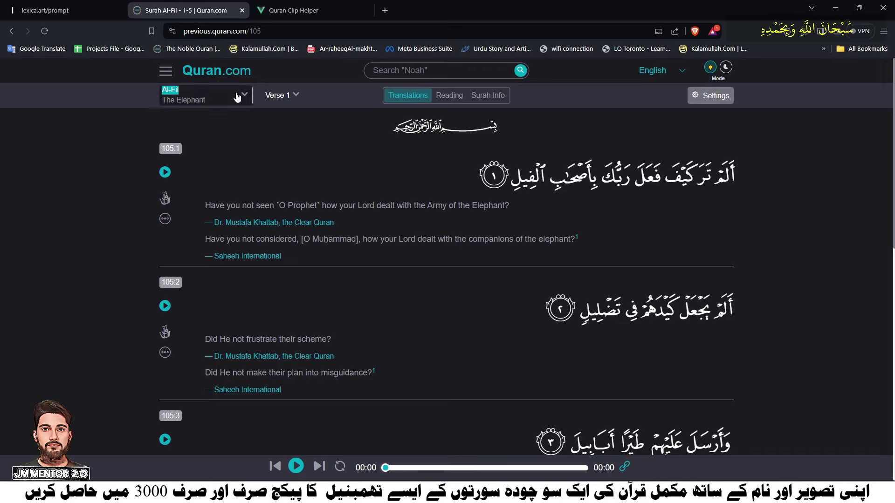
Scroll Quran.com's surah list to find 104 Al-Humazah
click(205, 98)
scroll(224, 204, down, 8)
scroll(224, 205, down, 18)
scroll(224, 204, down, 9)
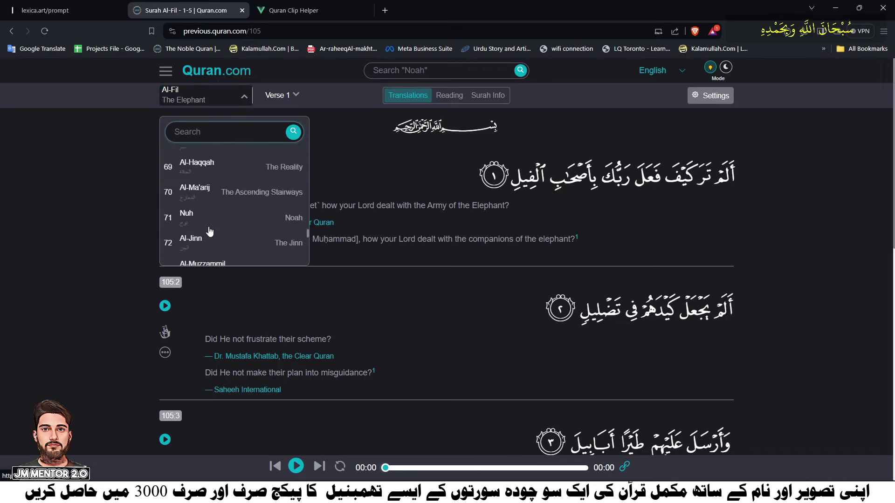
scroll(222, 203, down, 15)
scroll(219, 201, down, 6)
scroll(207, 205, up, 3)
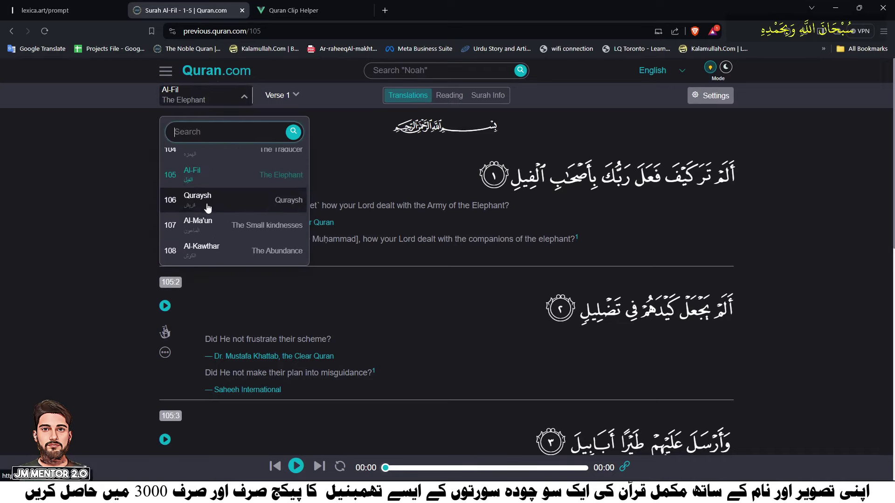
scroll(207, 210, up, 2)
Open Surah Al-Humazah, highlight its name, and minimize the browser
click(279, 205)
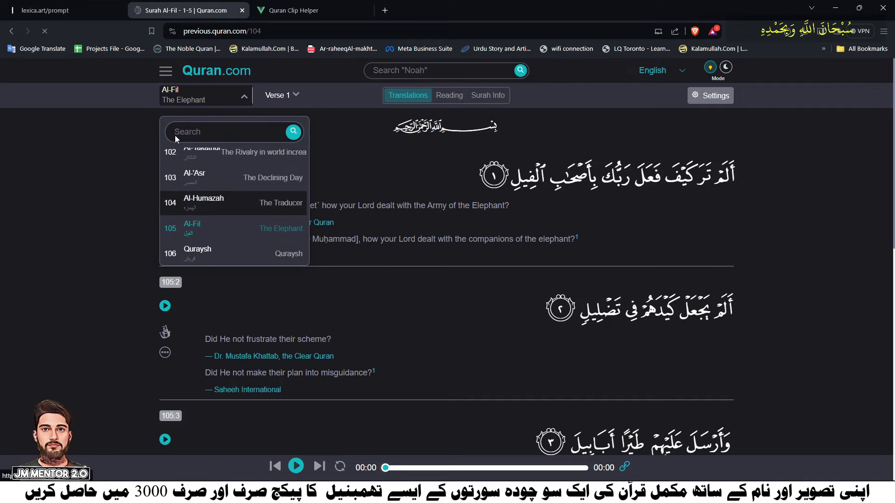
drag(154, 89, 203, 90)
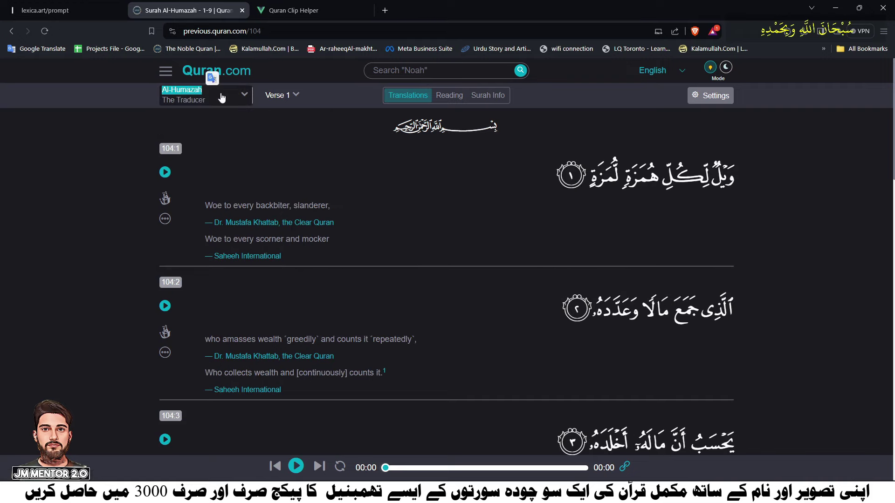
click(830, 14)
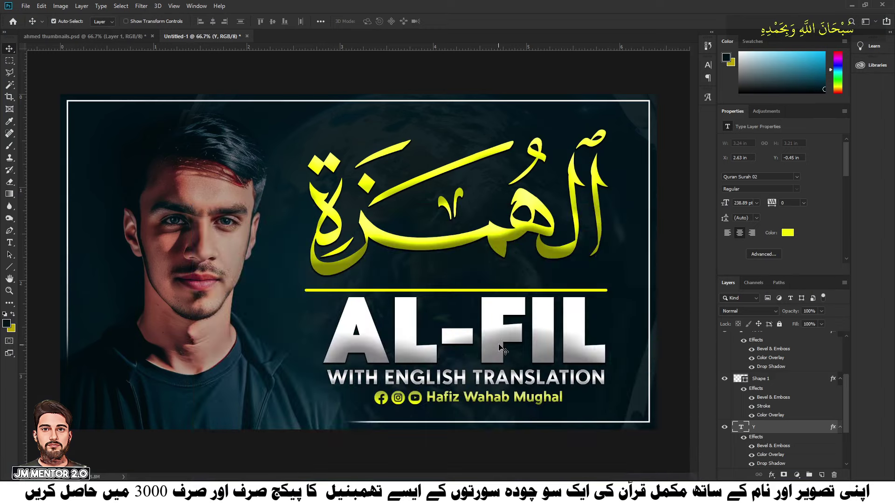
Paste AL-HUMAZAH over AL-FIL, then scale it down and move it under the divider
click(499, 343)
key(ctrl+a)
key(ctrl+v)
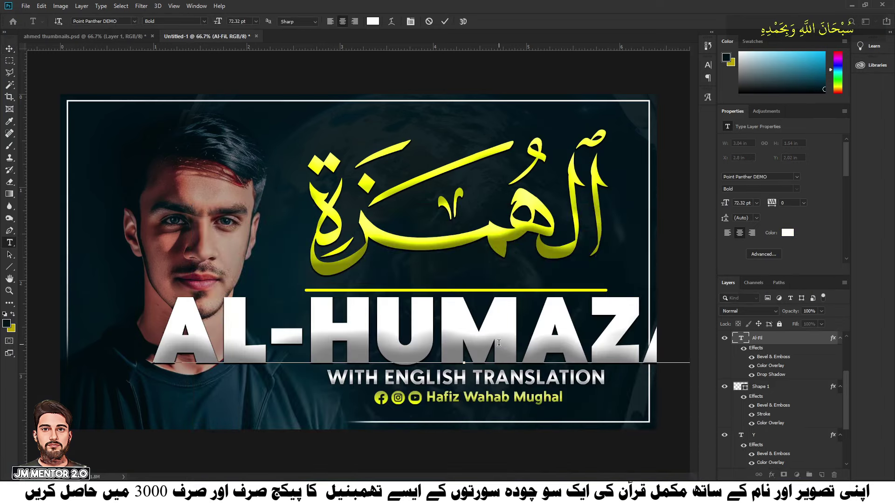
click(7, 49)
key(ctrl+t)
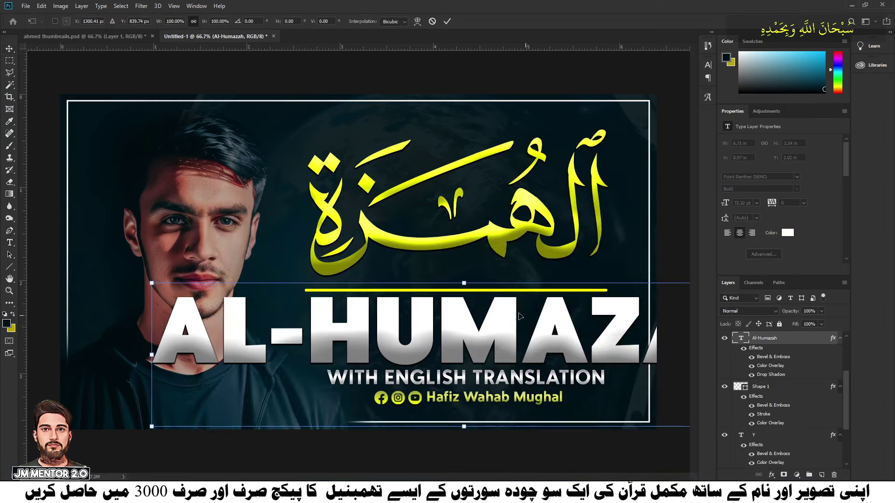
drag(465, 283, 464, 339)
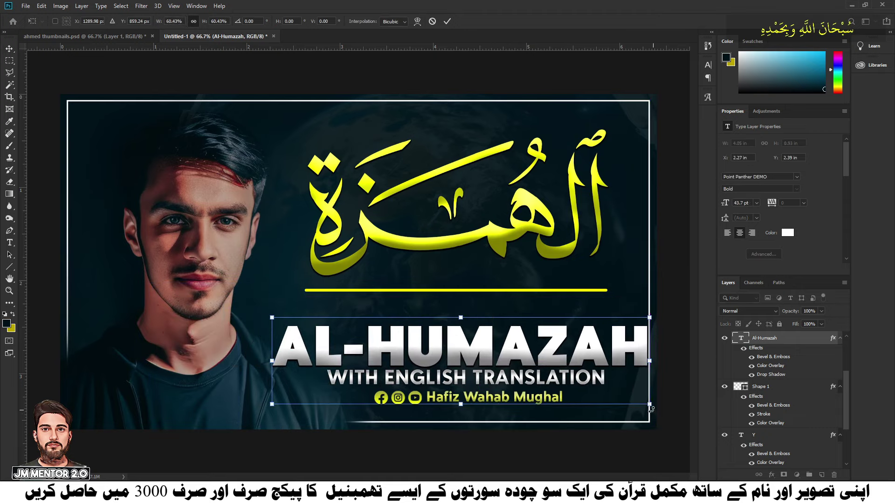
drag(459, 359, 590, 335)
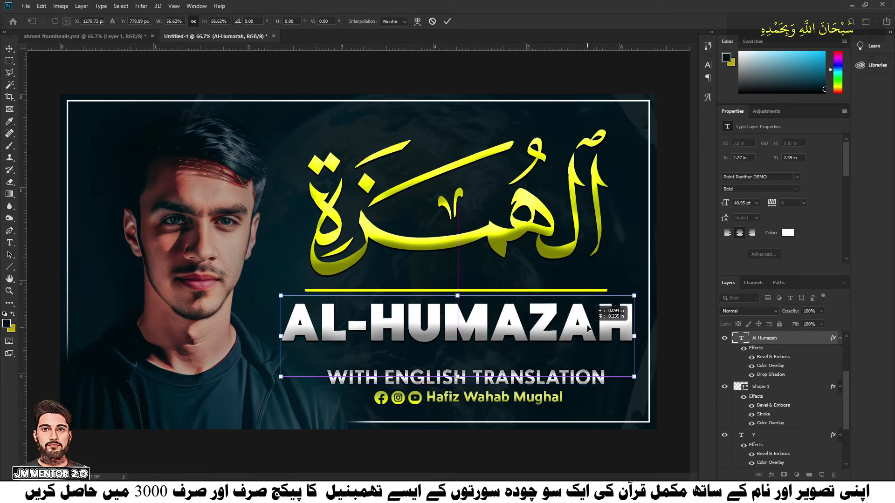
key(Return)
Move the translation line, creator name and yellow social icons up beneath the title
click(487, 377)
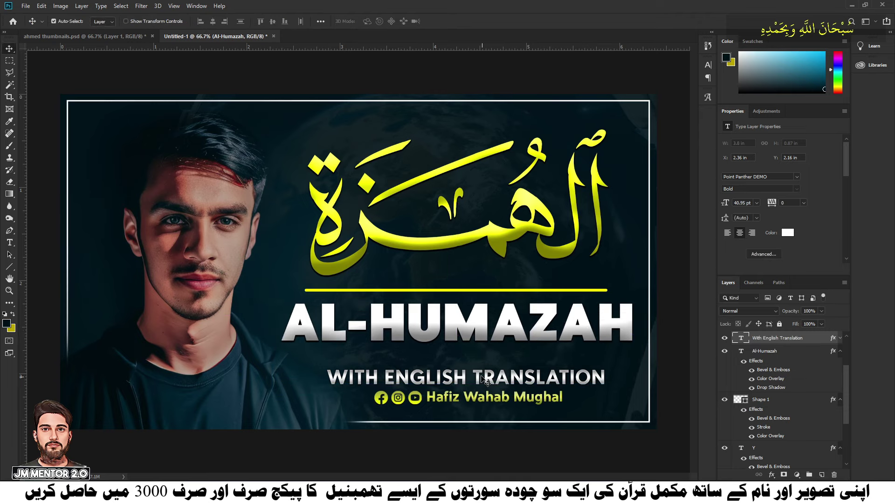
key(shift+Up)
key(shift+Up)
key(shift+Up)
drag(485, 394, 492, 373)
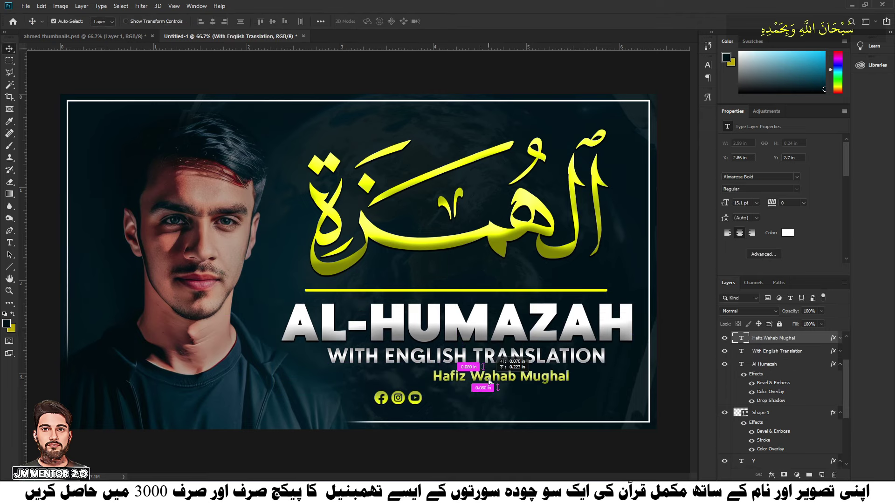
drag(417, 404, 421, 379)
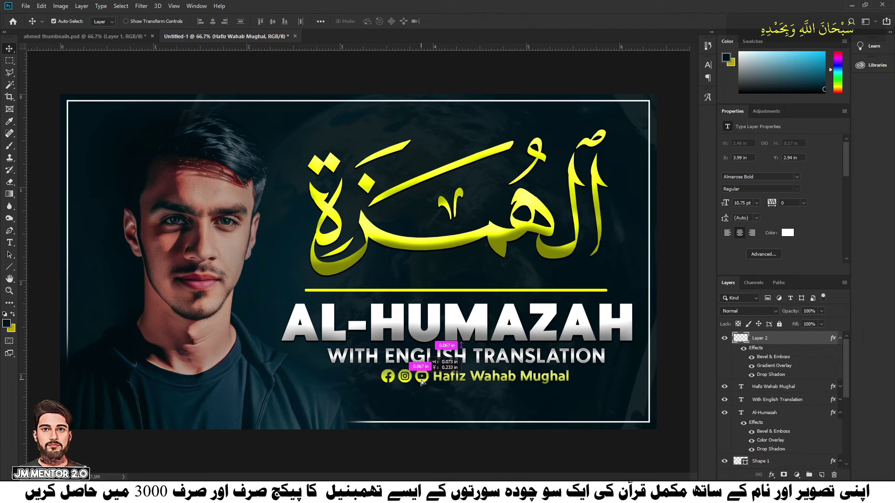
click(489, 438)
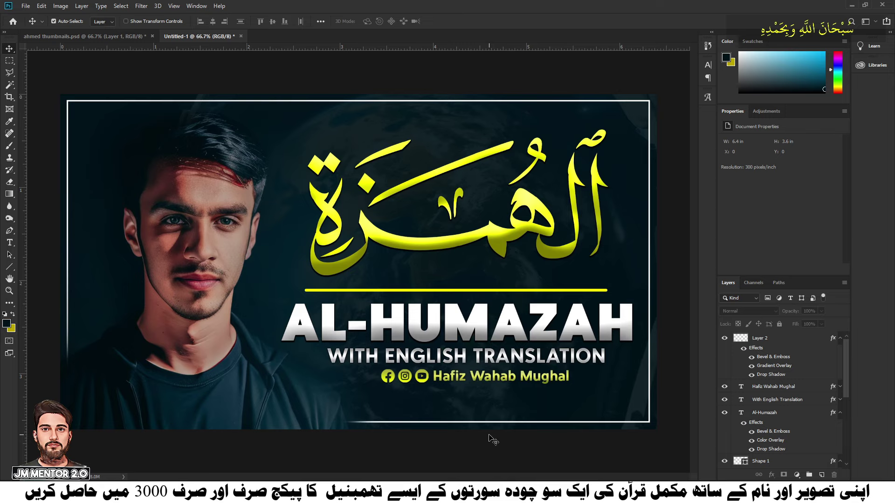
Use Export As to save a 1920×1080 PNG (about 1.4 MB) into Ahmed Thumbnails
click(24, 6)
mouse_move(70, 144)
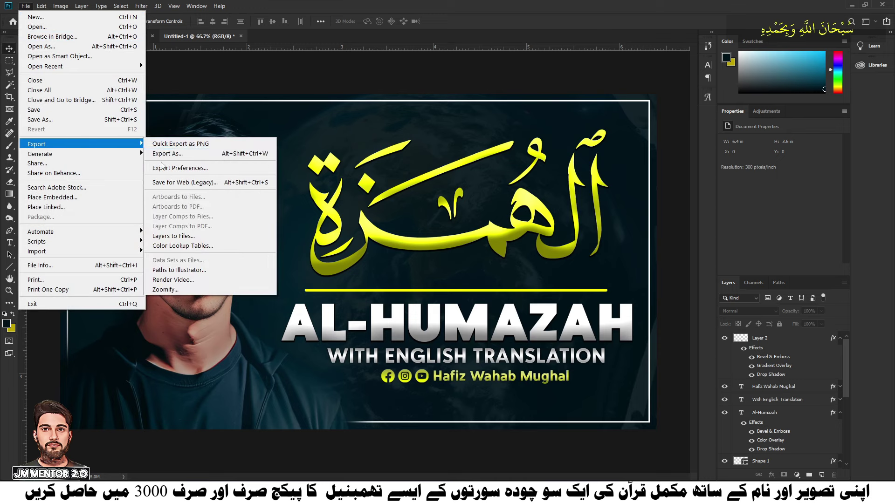
click(188, 158)
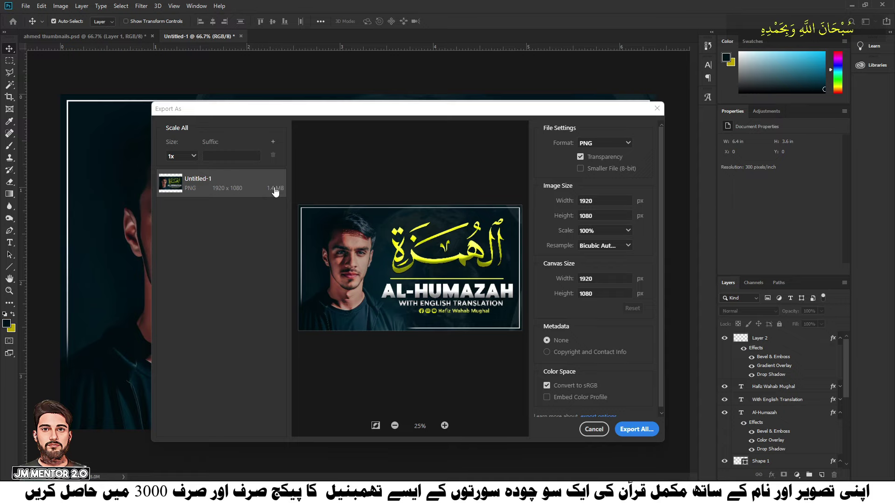
click(637, 430)
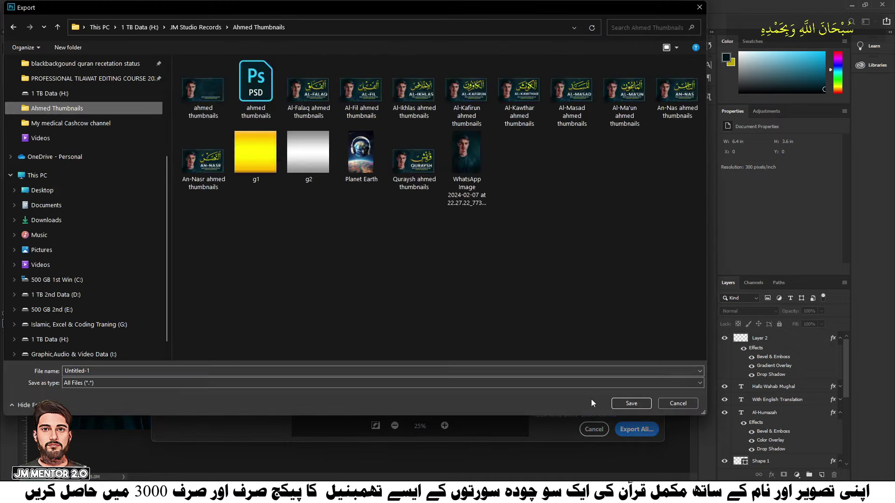
click(631, 403)
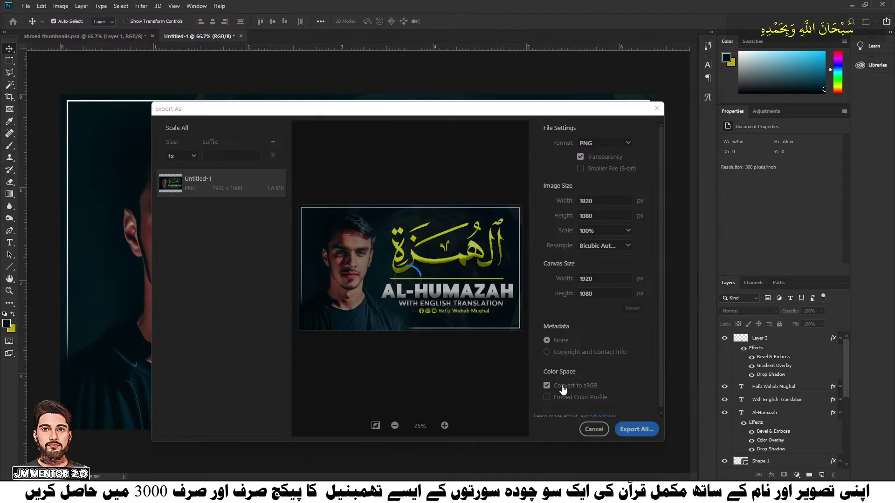